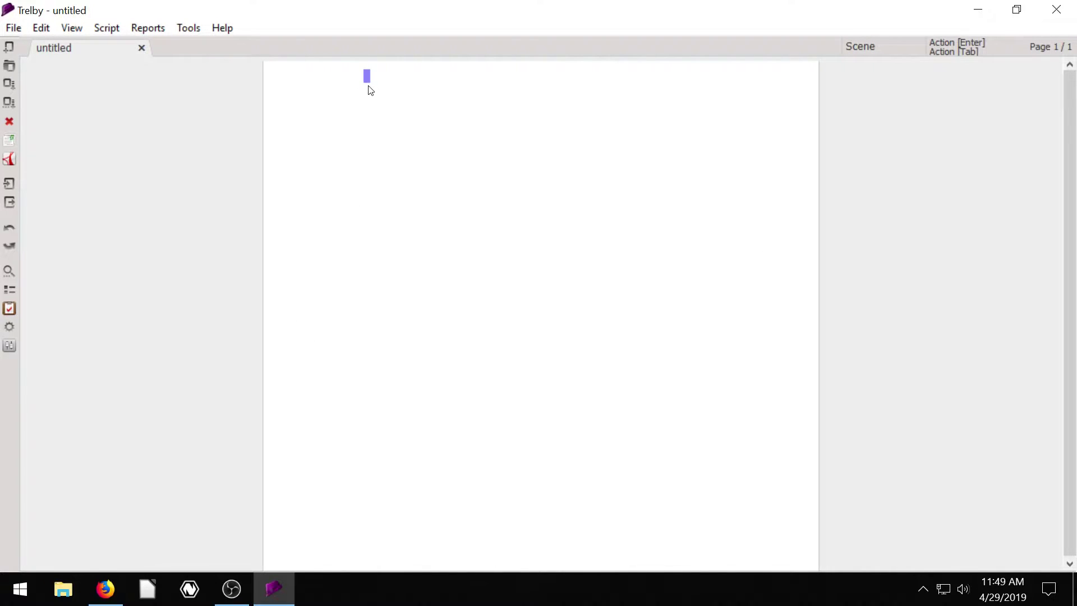
- Finish the first line 'FJIOWEJFPOIJWEOI', then undo and redo it with the toolbar icons
{"action": "type", "text": "FJIOWEJFPOIJWEOI"}
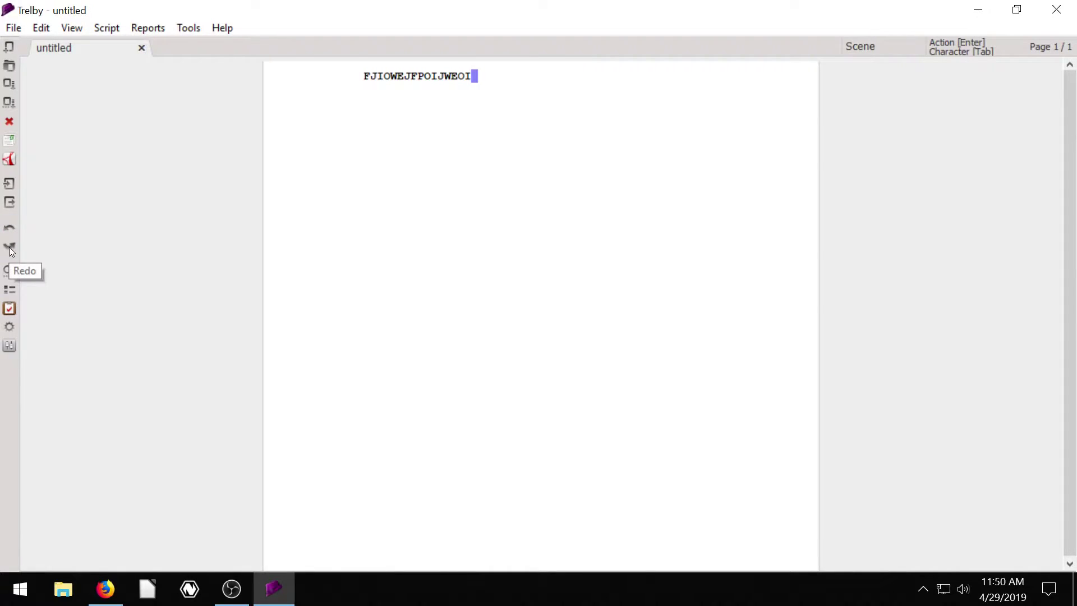
{"action": "left_click", "coordinate": [9, 227]}
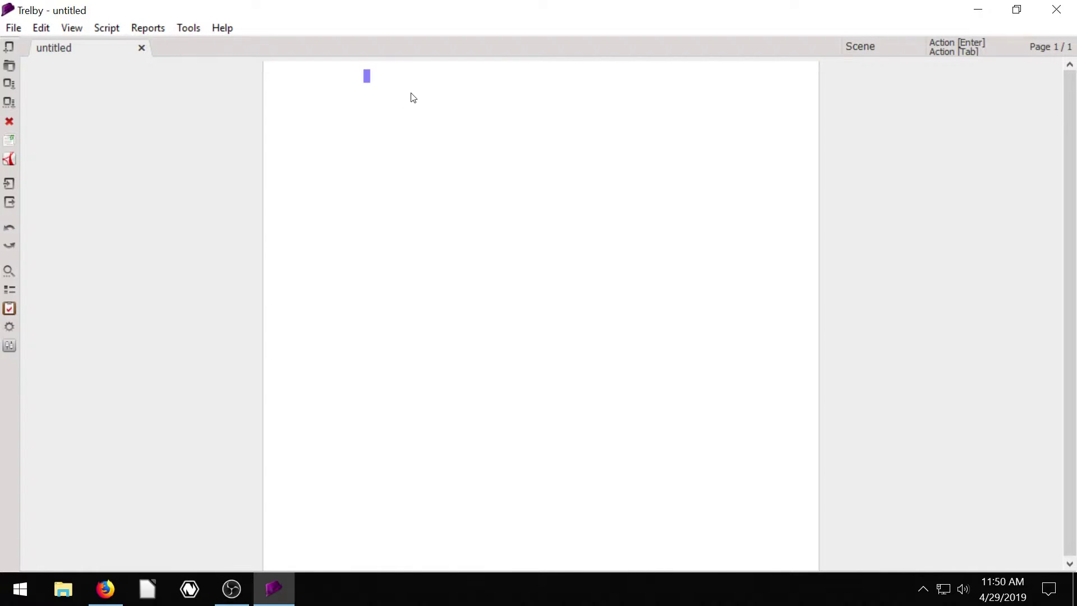
{"action": "left_click", "coordinate": [9, 248]}
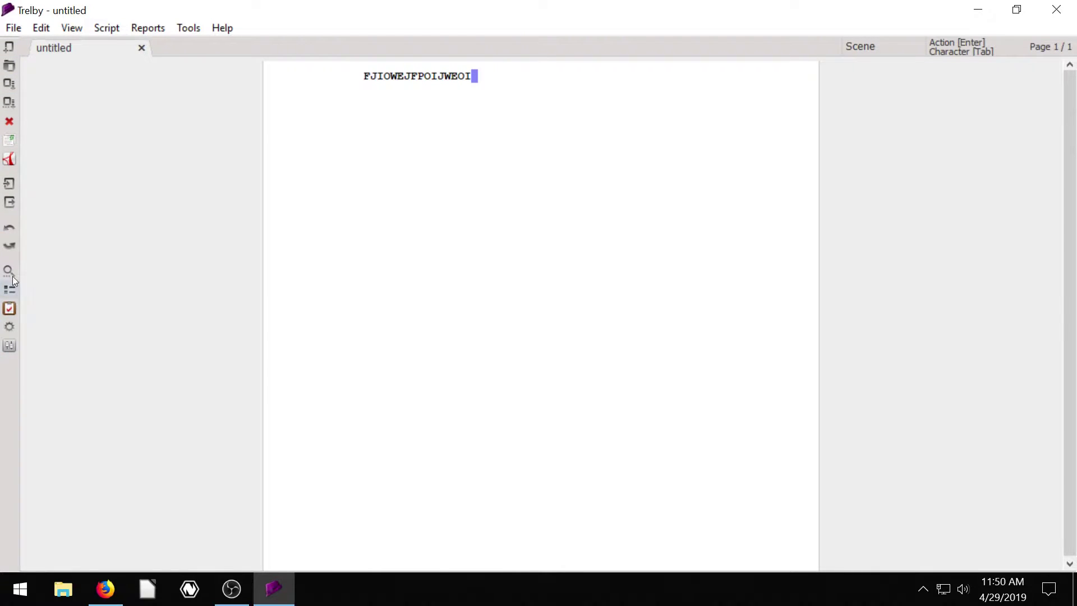
- Undo the line again and restore it using Edit > Undo and Edit > Redo
{"action": "left_click", "coordinate": [12, 28]}
{"action": "mouse_move", "coordinate": [38, 30]}
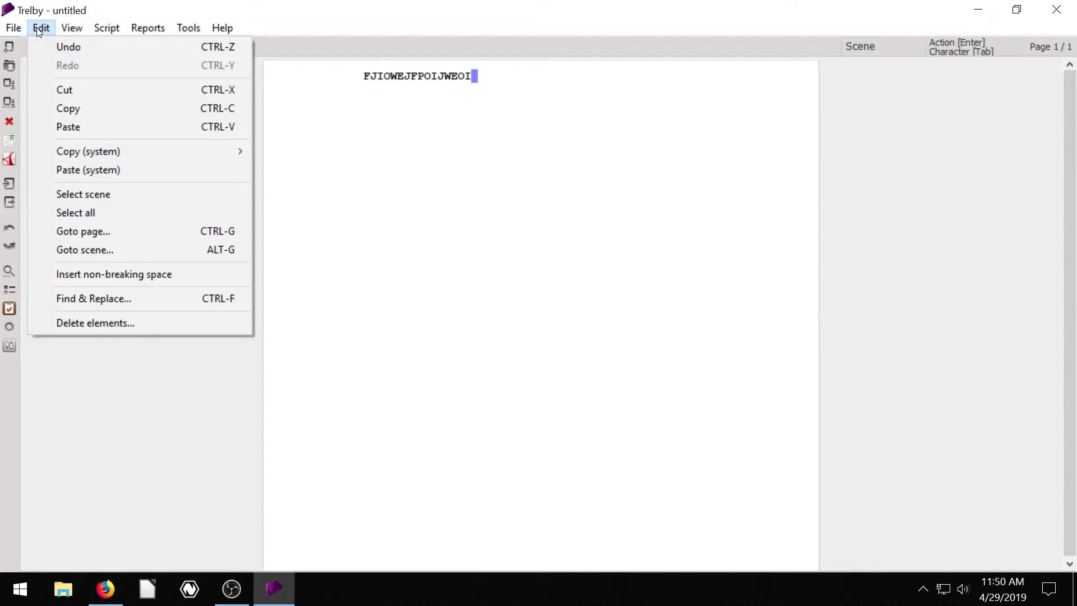
{"action": "left_click", "coordinate": [65, 46]}
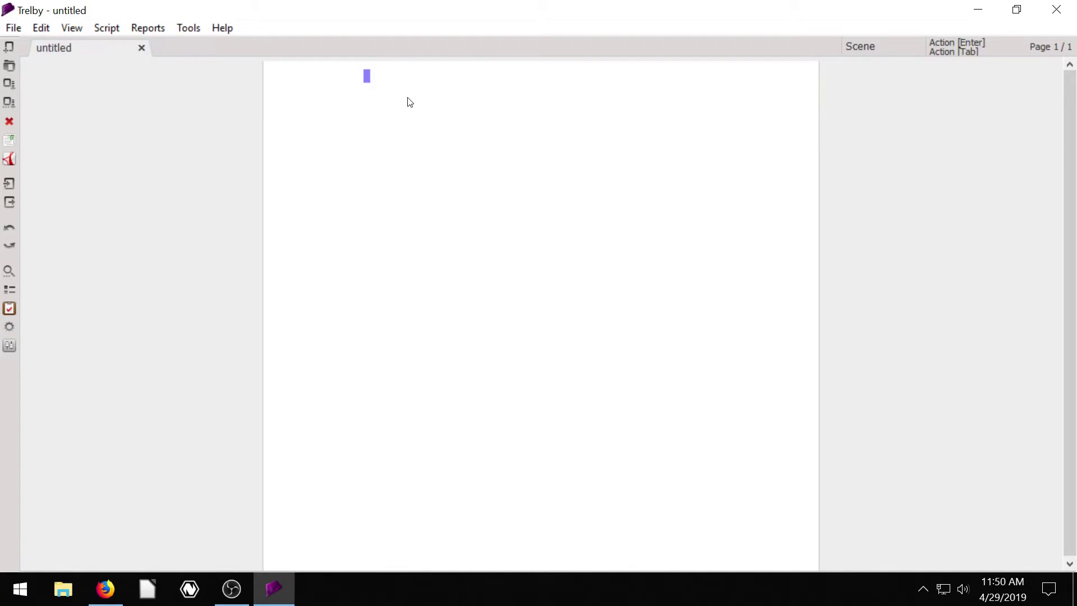
{"action": "left_click", "coordinate": [41, 28]}
{"action": "left_click", "coordinate": [71, 66]}
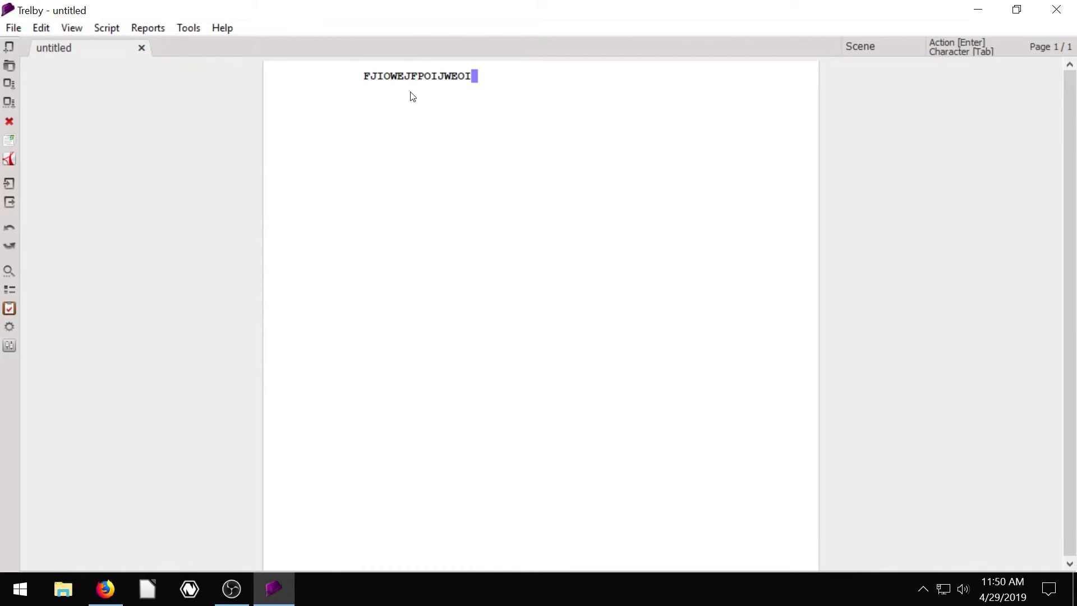
- Create a second script, untitled-2, and check both tabs, ending on untitled-2
{"action": "left_click", "coordinate": [14, 28]}
{"action": "left_click", "coordinate": [39, 46]}
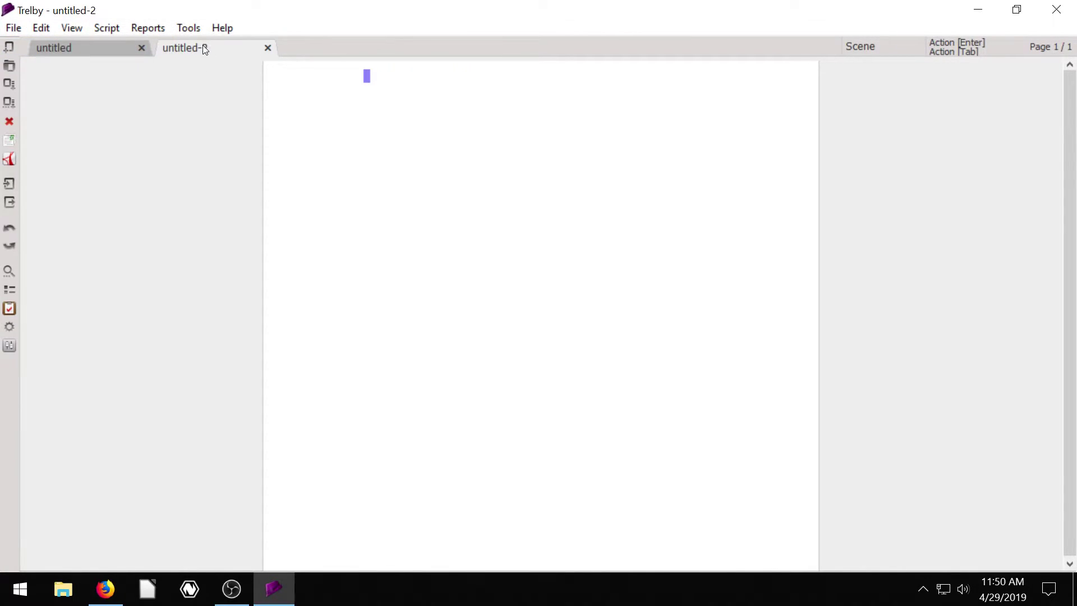
{"action": "left_click", "coordinate": [89, 47]}
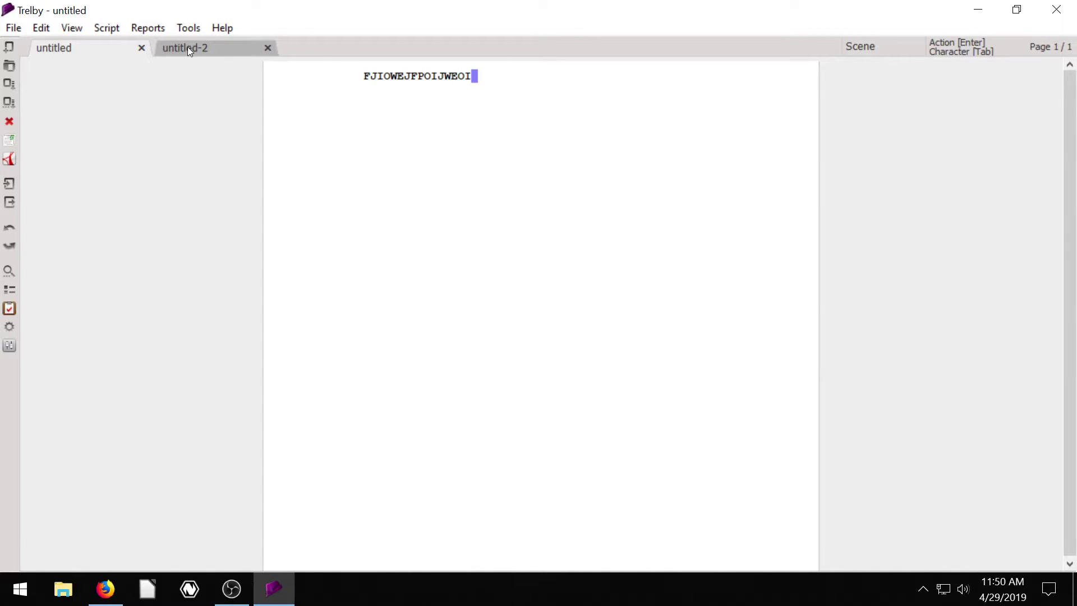
{"action": "left_click", "coordinate": [187, 46]}
- Type heading JDFGNILEDS, then action lines Asdfpko[jhfio[, Asdkhjfio;s\, Asdkhfhjjiasd\asdlkfja, Sdf, Sdw
{"action": "type", "text": "JDFGNILEDS"}
{"action": "key", "text": "Return"}
{"action": "type", "text": "Asdfpko[jhfio["}
{"action": "key", "text": "Return"}
{"action": "type", "text": "Asdkhjfio;s\\"}
{"action": "key", "text": "Return"}
{"action": "type", "text": "Asdkhfhjjiasd\\asdlkfja"}
{"action": "key", "text": "Return"}
{"action": "type", "text": "Sdf"}
{"action": "key", "text": "Return"}
{"action": "type", "text": "Sdw"}
- Switch between the first untitled script and untitled-2, finishing on untitled-2
{"action": "left_click", "coordinate": [90, 47]}
{"action": "left_click", "coordinate": [184, 47]}
{"action": "left_click", "coordinate": [93, 48]}
{"action": "left_click", "coordinate": [200, 43]}
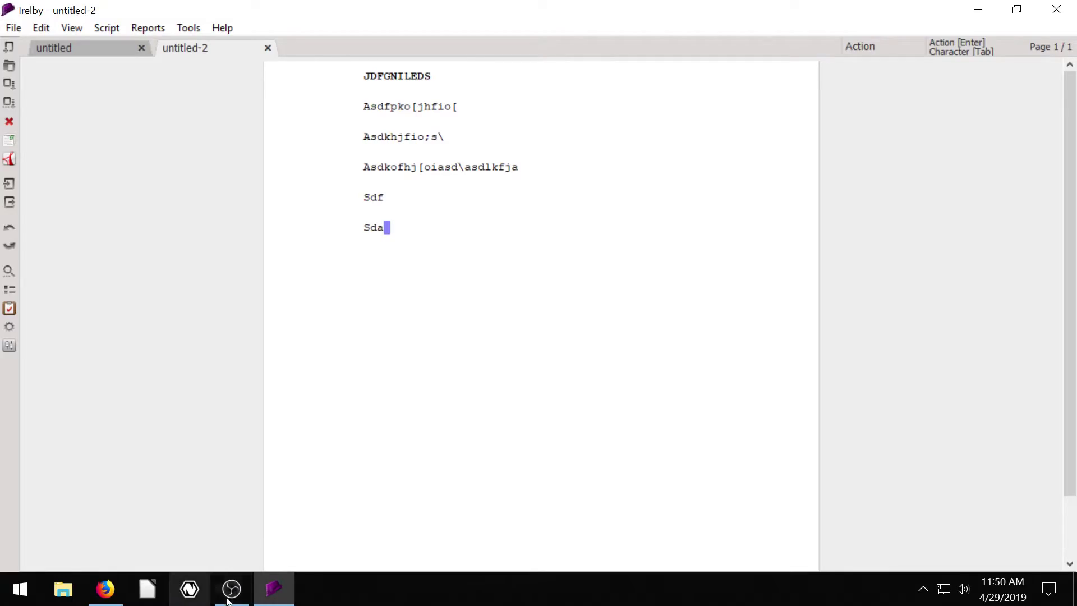
{"action": "left_click", "coordinate": [106, 590]}
{"action": "scroll", "coordinate": [358, 292], "scroll_direction": "up", "scroll_amount": 15}
{"action": "left_click_drag", "start_coordinate": [1074, 128], "coordinate": [1070, 104]}
{"action": "scroll", "coordinate": [642, 327], "scroll_direction": "down", "scroll_amount": 10}
{"action": "scroll", "coordinate": [595, 267], "scroll_direction": "down", "scroll_amount": 12}
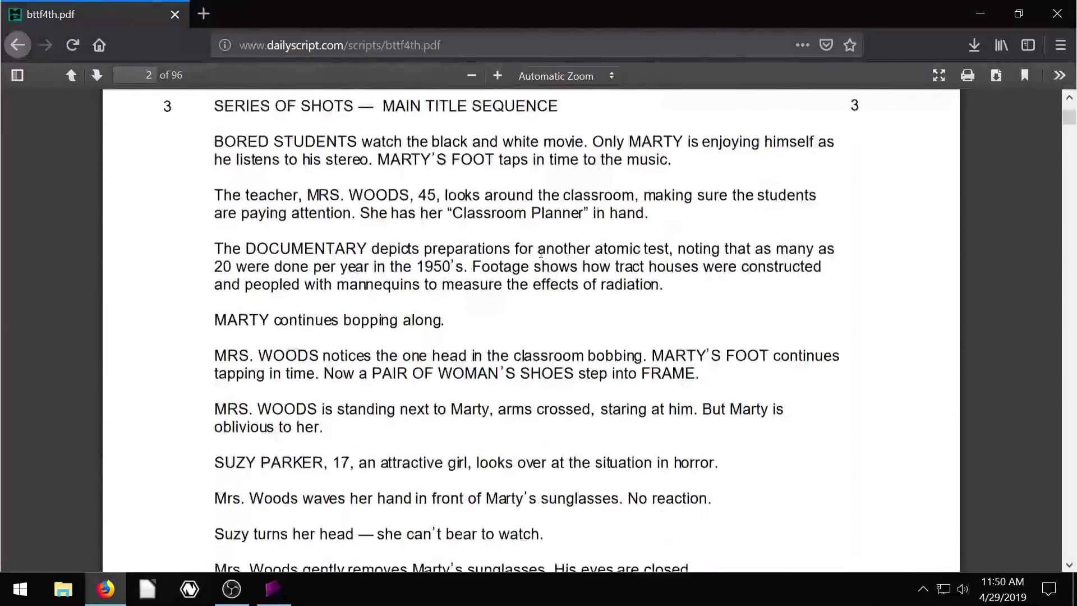
{"action": "scroll", "coordinate": [409, 261], "scroll_direction": "down", "scroll_amount": 5}
{"action": "scroll", "coordinate": [358, 275], "scroll_direction": "down", "scroll_amount": 4}
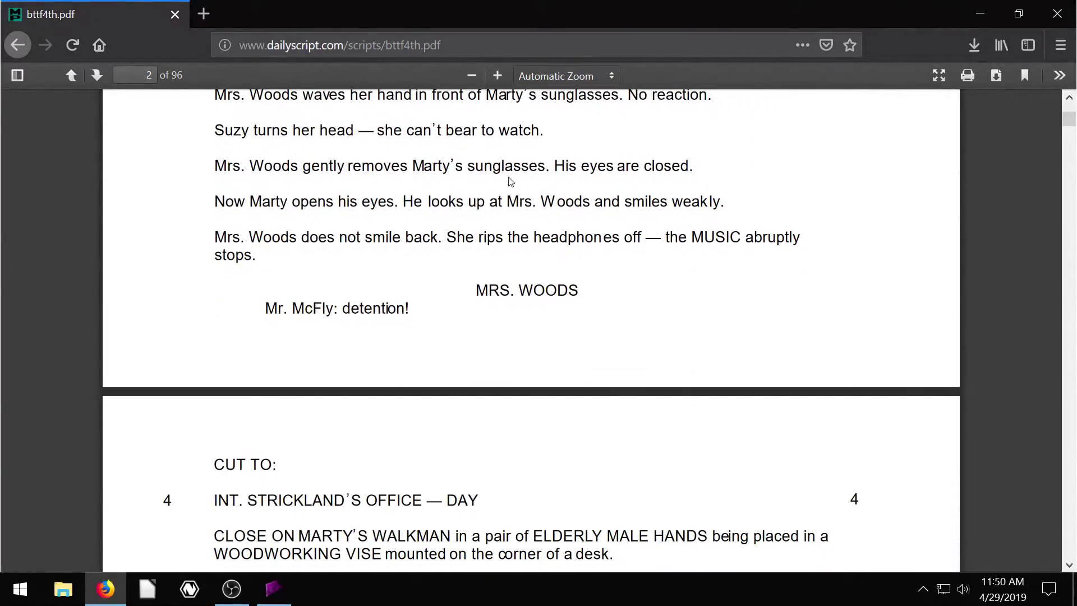
{"action": "scroll", "coordinate": [311, 271], "scroll_direction": "down", "scroll_amount": 9}
{"action": "scroll", "coordinate": [311, 270], "scroll_direction": "down", "scroll_amount": 1}
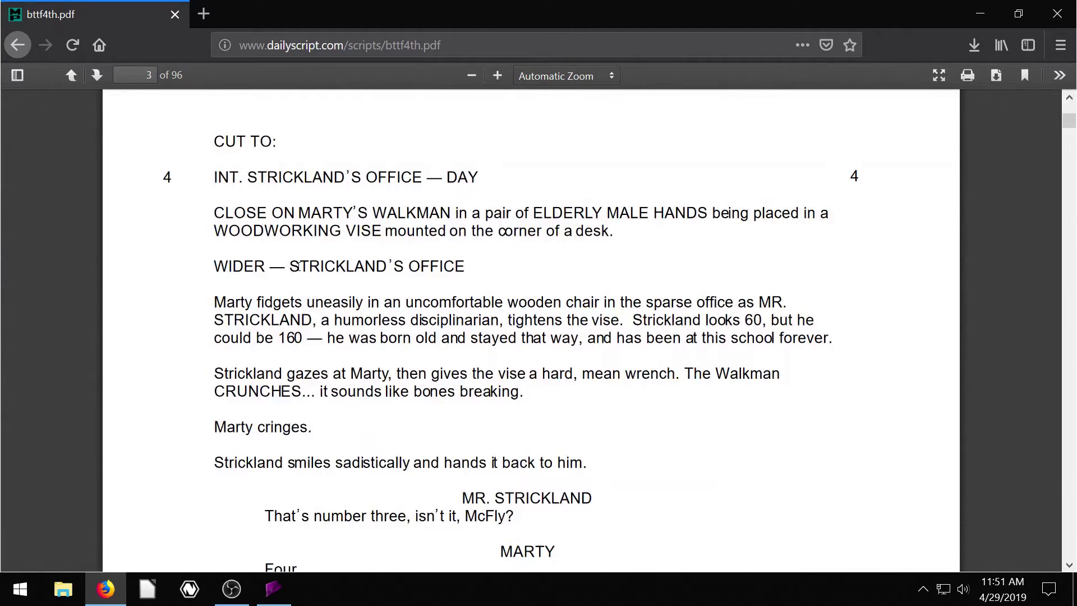
{"action": "scroll", "coordinate": [297, 267], "scroll_direction": "down", "scroll_amount": 3}
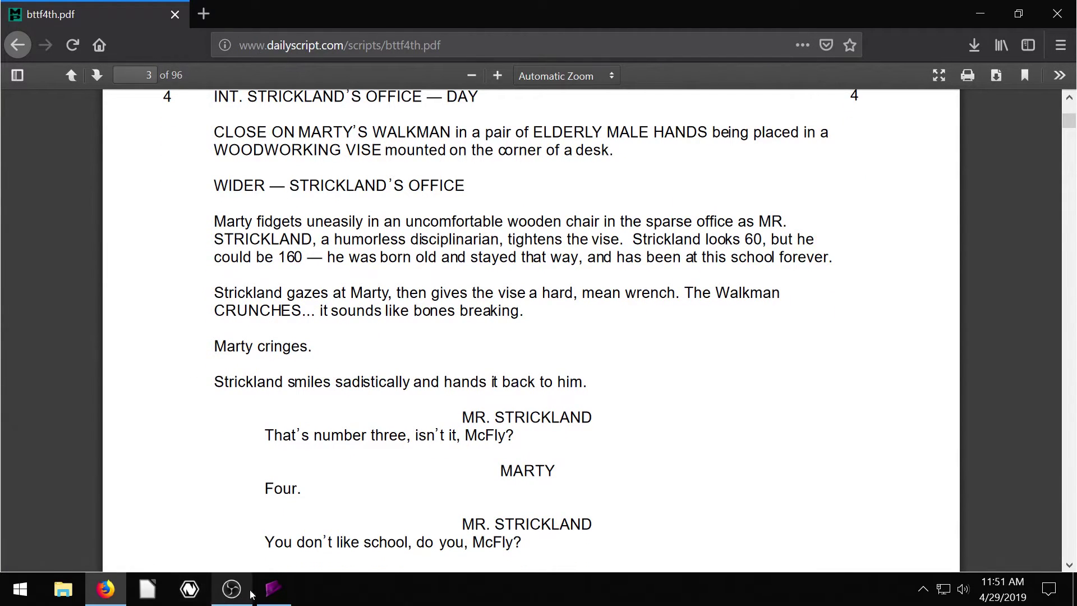
{"action": "left_click", "coordinate": [274, 589]}
{"action": "left_click", "coordinate": [98, 50]}
{"action": "left_click", "coordinate": [163, 47]}
- Return to the first untitled script and open File > Import, viewing its file-type list unchanged
{"action": "left_click", "coordinate": [103, 45]}
{"action": "left_click", "coordinate": [17, 31]}
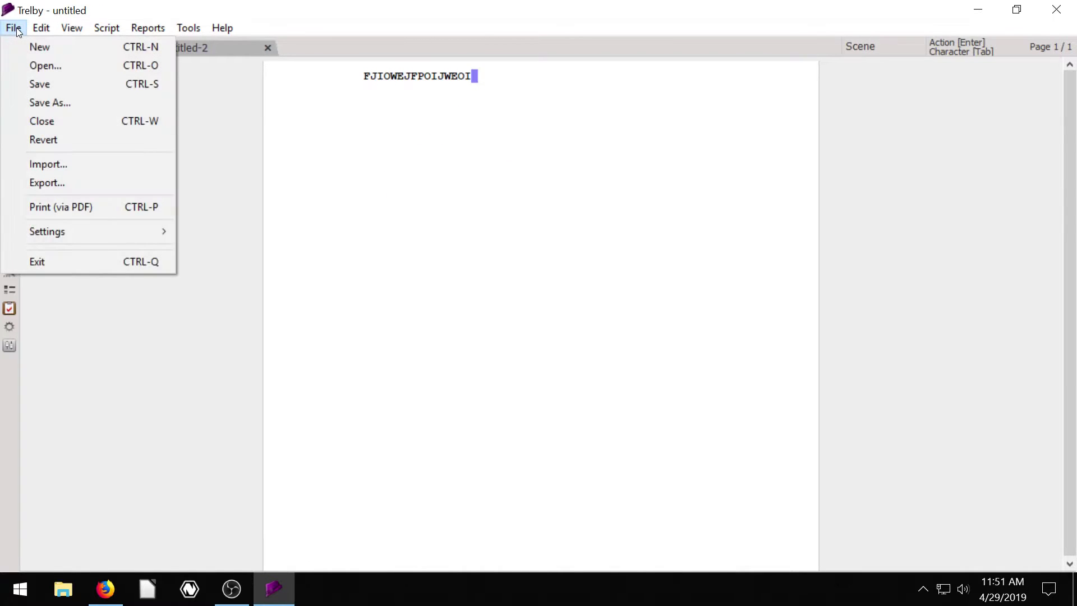
{"action": "left_click", "coordinate": [45, 166]}
{"action": "left_click", "coordinate": [395, 386]}
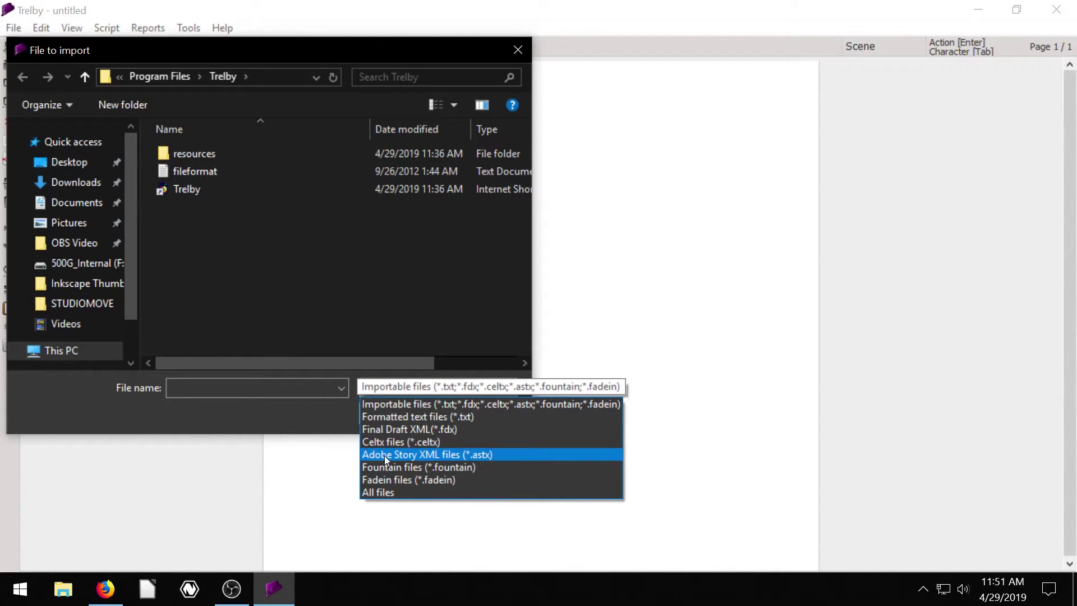
{"action": "left_click", "coordinate": [247, 420]}
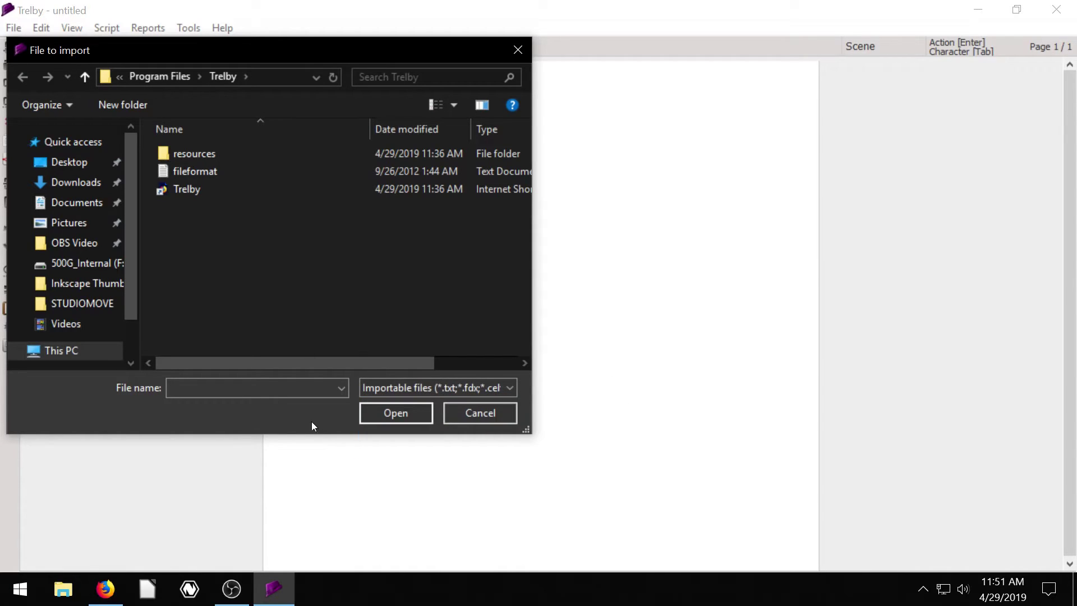
- Cancel the import dialog and switch between tabs, ending on the untitled-2 script
{"action": "left_click", "coordinate": [479, 419]}
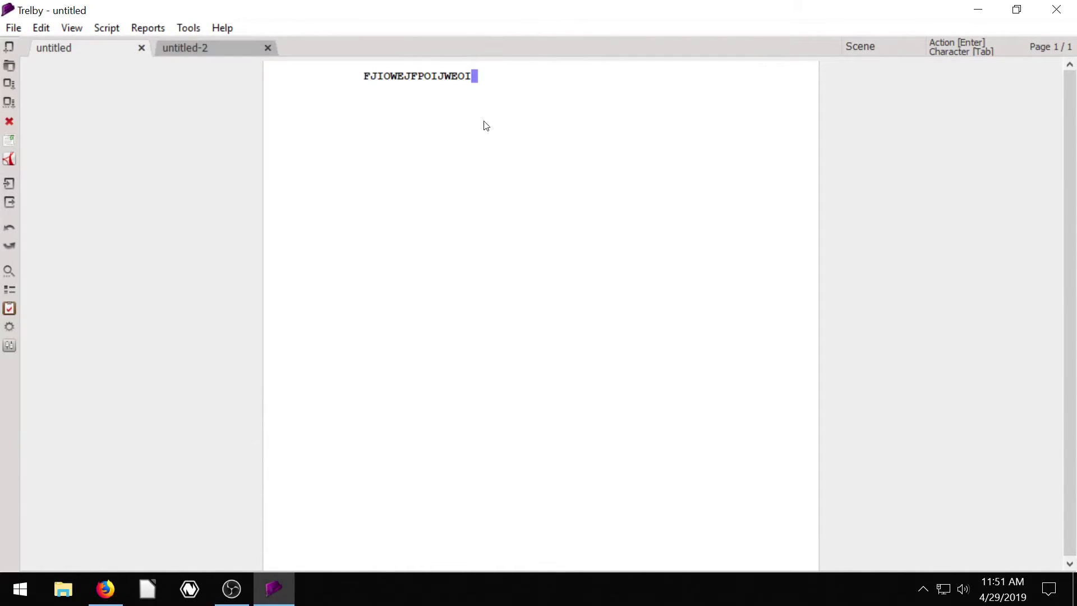
{"action": "left_click", "coordinate": [217, 48]}
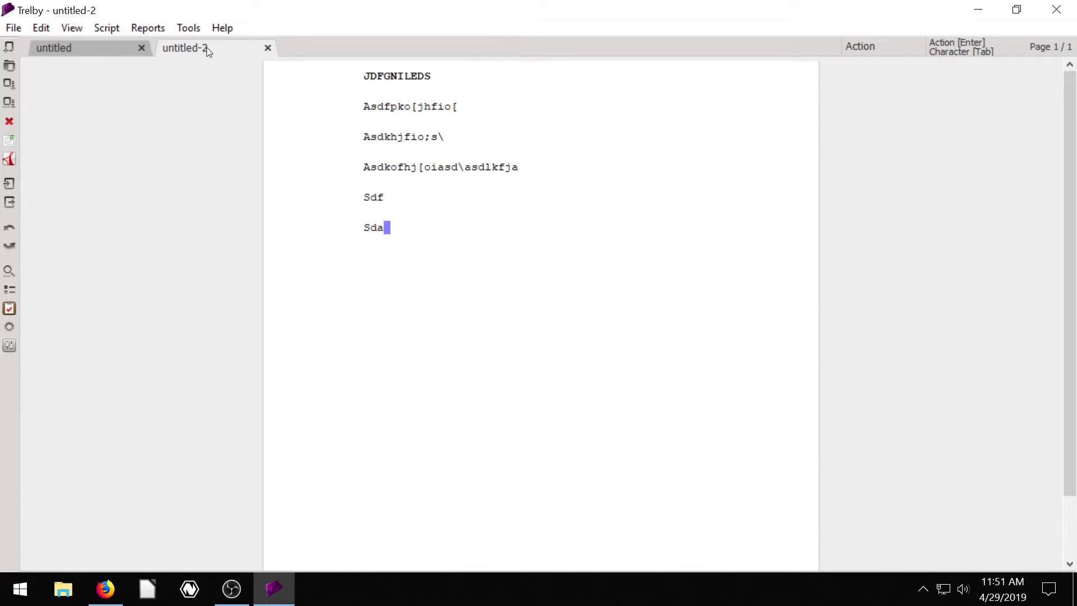
{"action": "left_click", "coordinate": [83, 49]}
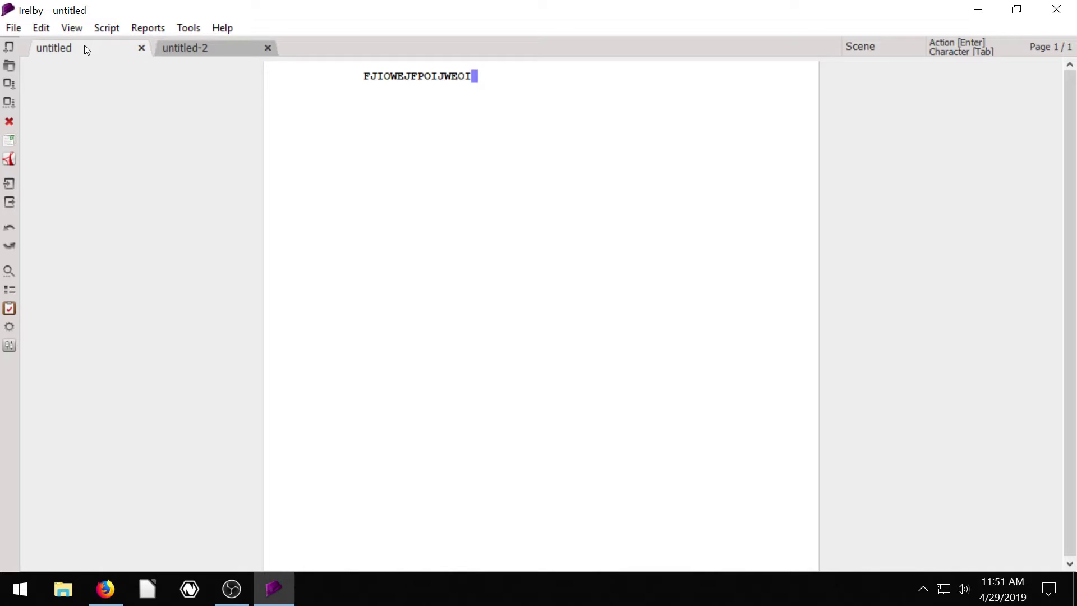
{"action": "left_click", "coordinate": [193, 48]}
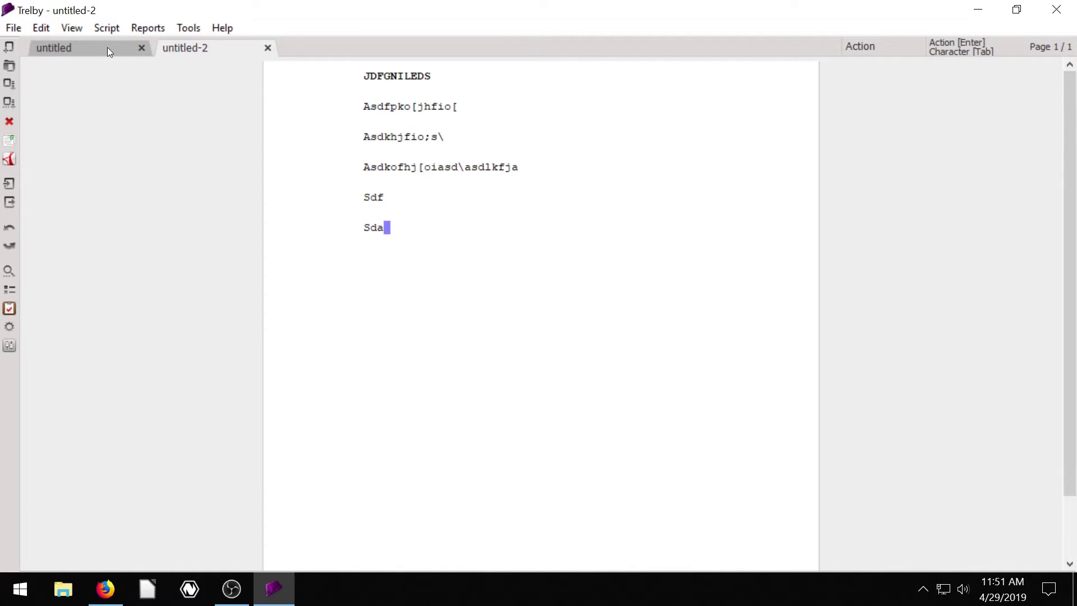
- Delete the trailing action lines of untitled-2 with Backspace, browsing the Edit menu without using it
{"action": "left_click", "coordinate": [41, 28]}
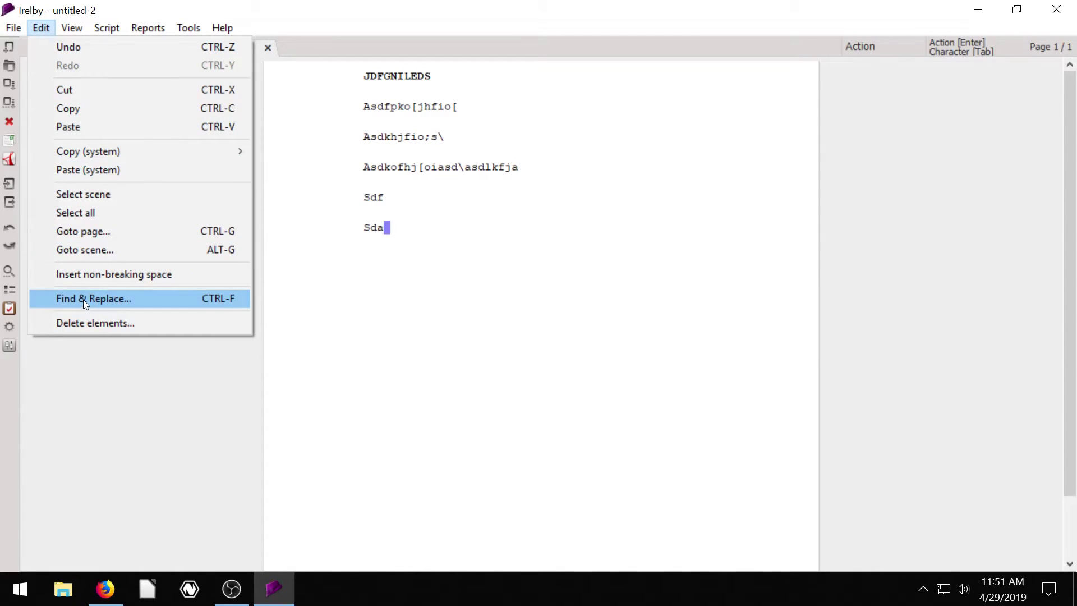
{"action": "left_click", "coordinate": [110, 386]}
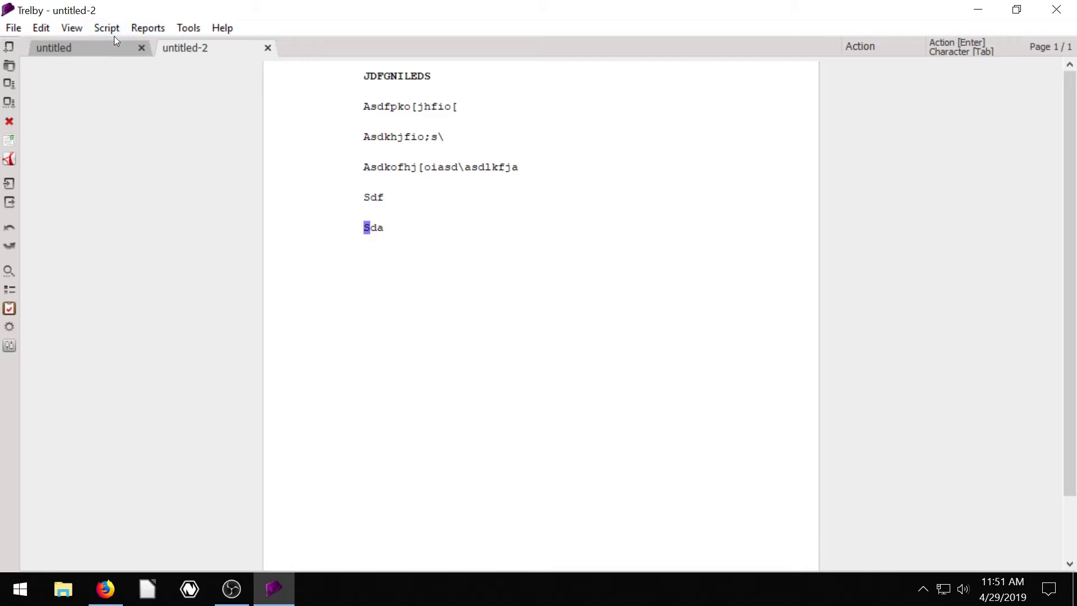
{"action": "left_click", "coordinate": [43, 29]}
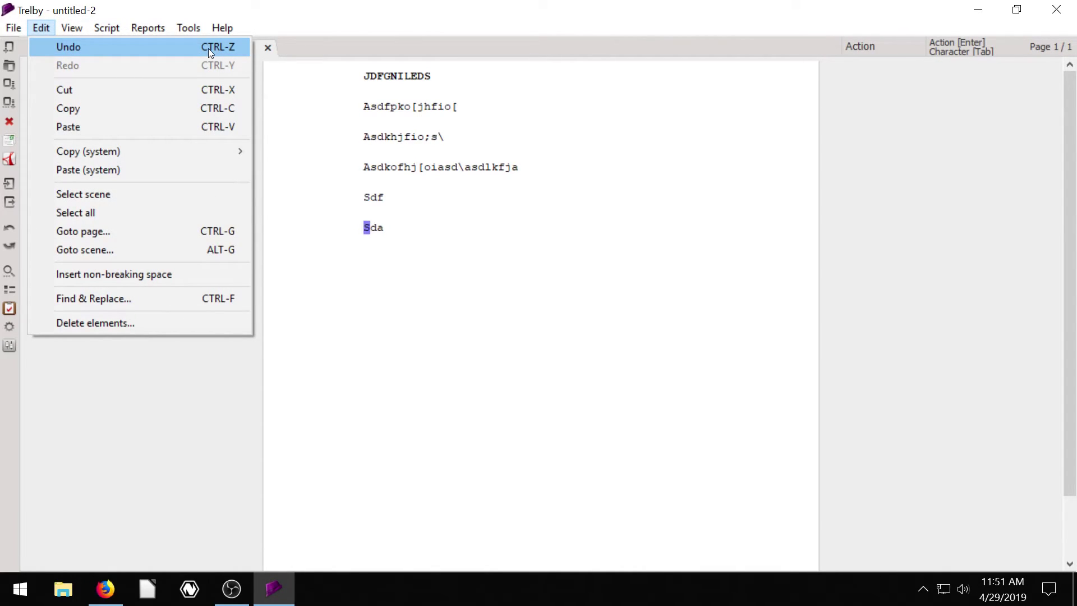
{"action": "left_click", "coordinate": [513, 227]}
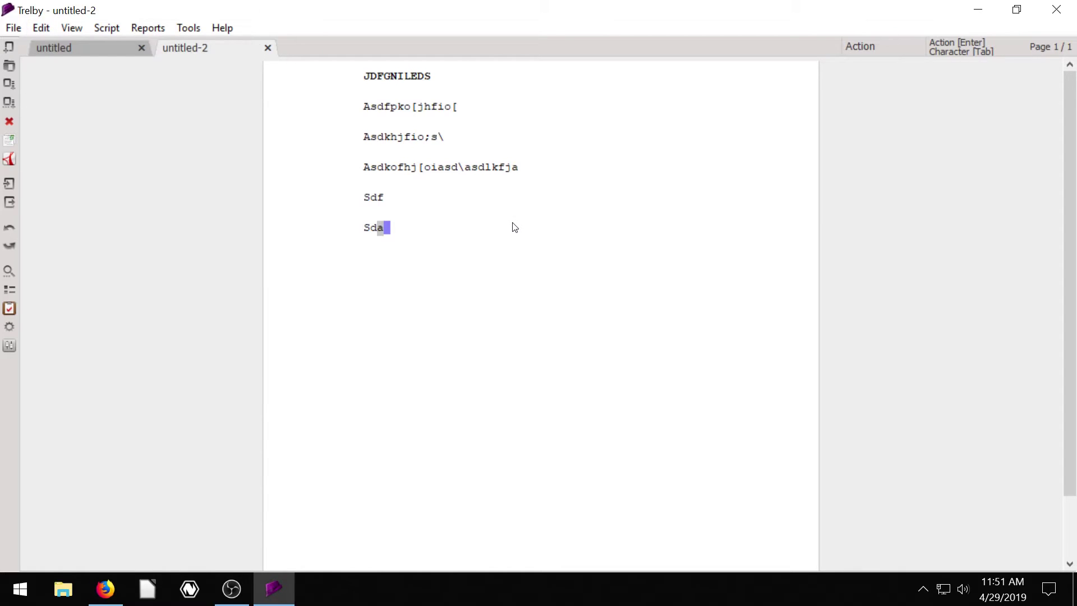
{"action": "key", "text": "BackSpace"}
{"action": "key", "text": "BackSpace"}
{"action": "key", "text": "BackSpace"}
{"action": "key", "text": "BackSpace"}
{"action": "key", "text": "BackSpace"}
{"action": "key", "text": "BackSpace"}
{"action": "key", "text": "BackSpace"}
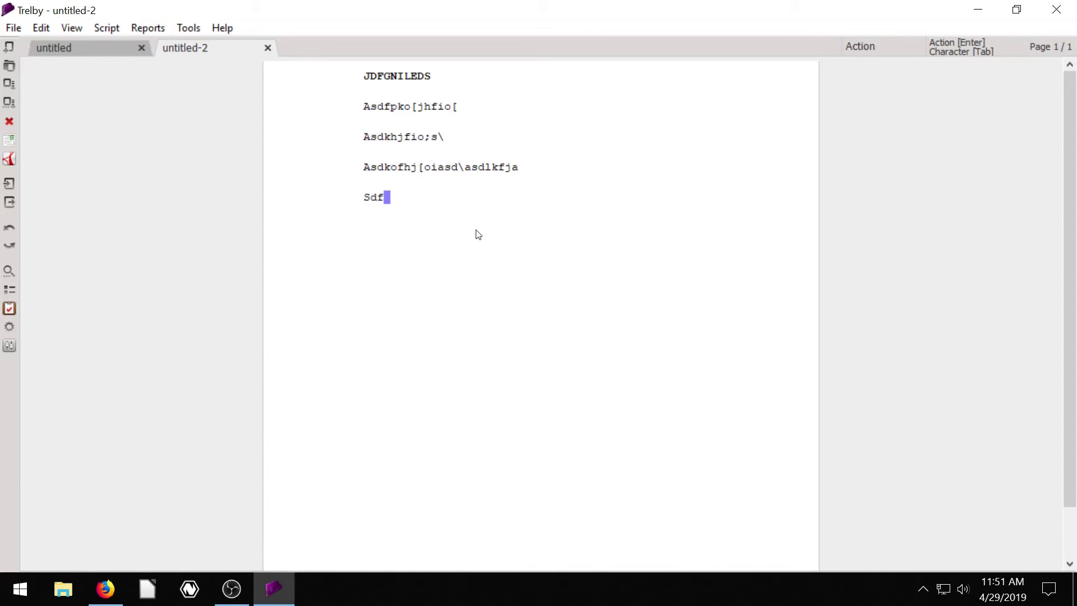
{"action": "key", "text": "BackSpace"}
{"action": "key", "text": "BackSpace"}
{"action": "key", "text": "BackSpace"}
{"action": "key", "text": "BackSpace"}
{"action": "key", "text": "BackSpace"}
{"action": "key", "text": "BackSpace"}
{"action": "key", "text": "BackSpace"}
{"action": "key", "text": "BackSpace"}
{"action": "key", "text": "BackSpace"}
{"action": "key", "text": "BackSpace"}
{"action": "key", "text": "BackSpace"}
{"action": "key", "text": "BackSpace"}
{"action": "key", "text": "BackSpace"}
{"action": "key", "text": "BackSpace"}
{"action": "key", "text": "BackSpace"}
{"action": "key", "text": "BackSpace"}
{"action": "key", "text": "BackSpace"}
{"action": "key", "text": "BackSpace"}
{"action": "key", "text": "BackSpace"}
{"action": "key", "text": "BackSpace"}
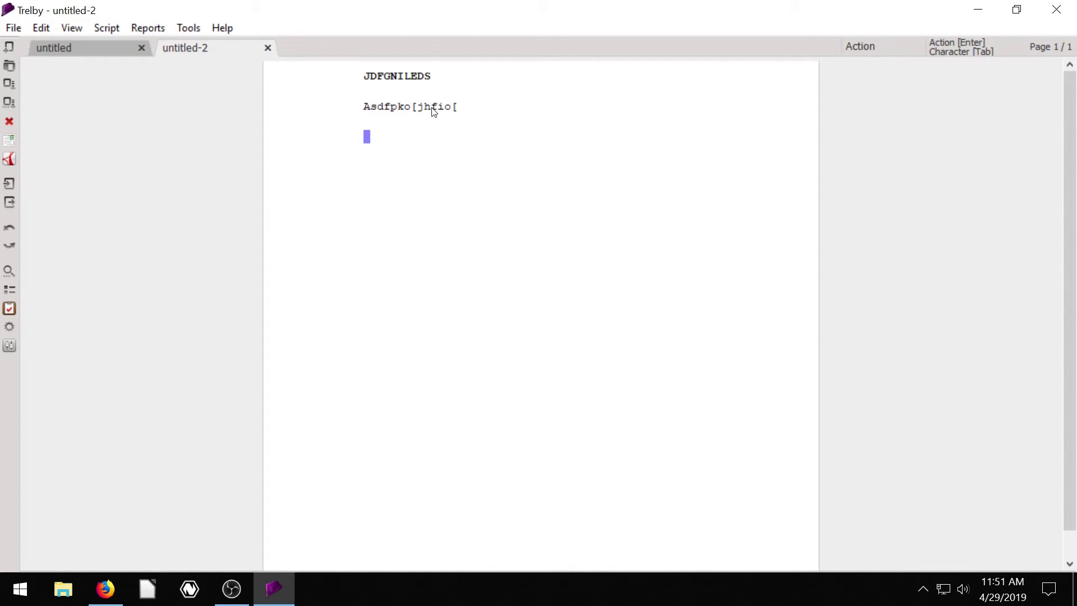
{"action": "left_click", "coordinate": [42, 27]}
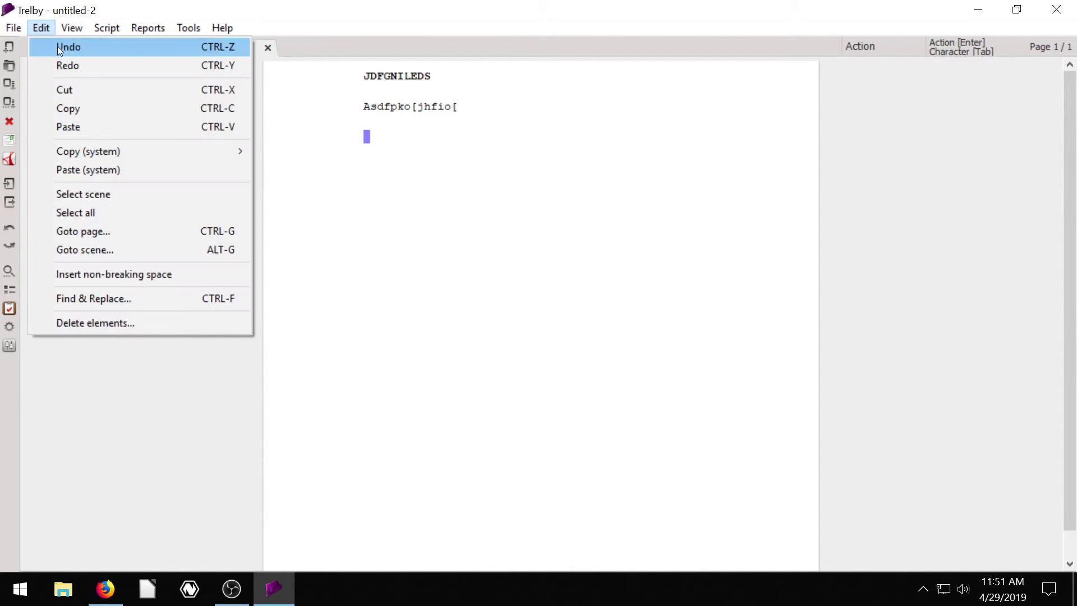
{"action": "left_click", "coordinate": [525, 226]}
- Add action lines Asdkhjfio;s\ and Asdkofhj[oiasd\asdlkfja, then glance at the Reports menu
{"action": "type", "text": "Asdkhjfio;s\\"}
{"action": "key", "text": "Return"}
{"action": "type", "text": "Asdkofhj[oiasd\\asdlkfja"}
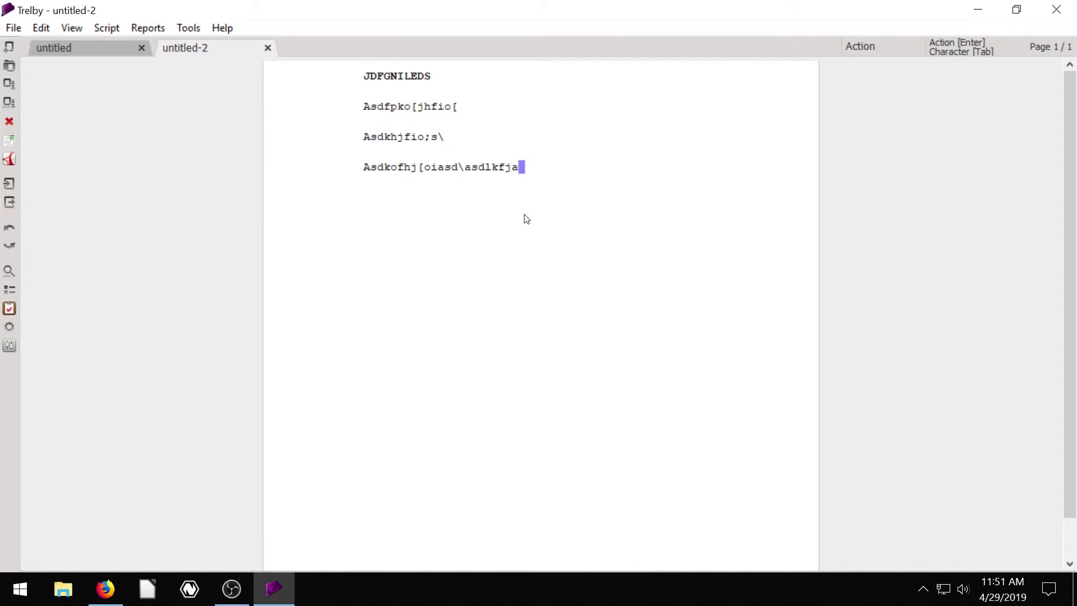
{"action": "key", "text": "Return"}
{"action": "left_click", "coordinate": [148, 30]}
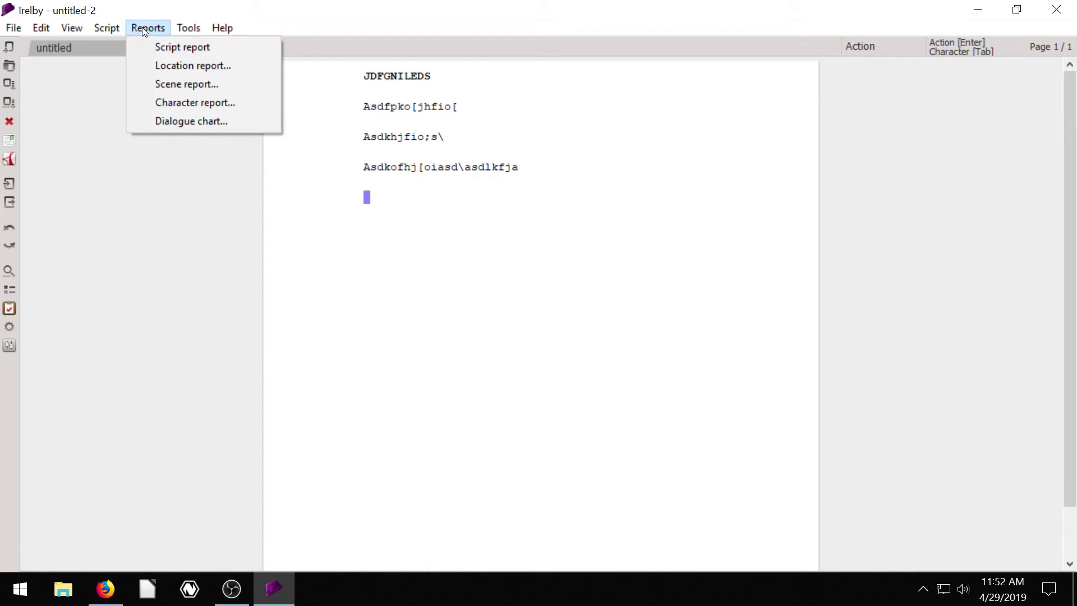
{"action": "left_click", "coordinate": [203, 86]}
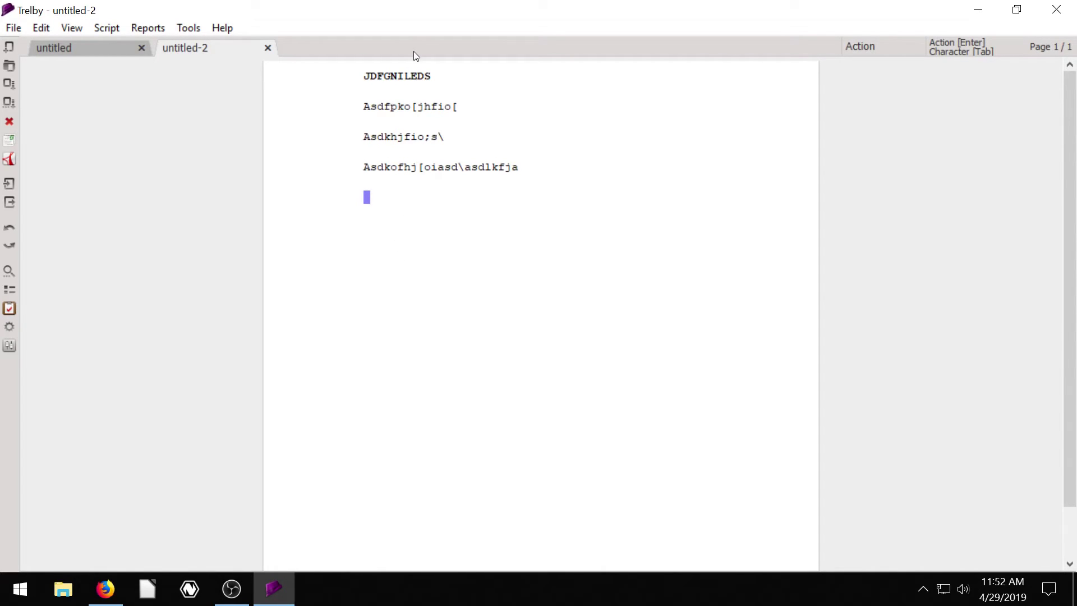
- In untitled-2, add action line Fjiejife followed by dialogue line Fsduihfdsiu
{"action": "left_click", "coordinate": [58, 48]}
{"action": "left_click", "coordinate": [191, 46]}
{"action": "type", "text": "Fjiejife"}
{"action": "key", "text": "Return"}
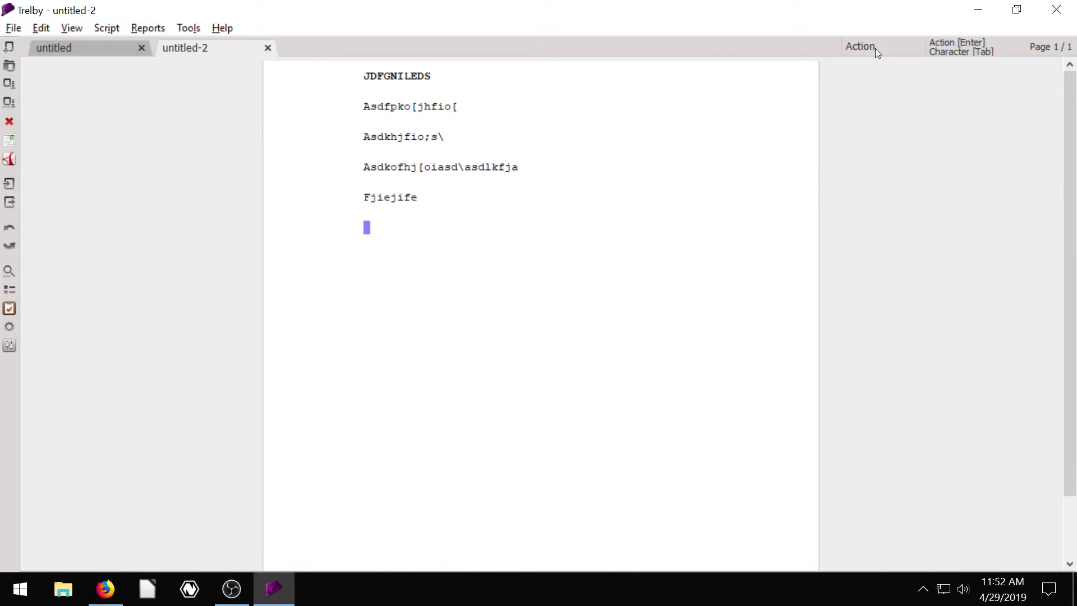
{"action": "key", "text": "alt+d"}
{"action": "type", "text": "Fsduihfdsiu"}
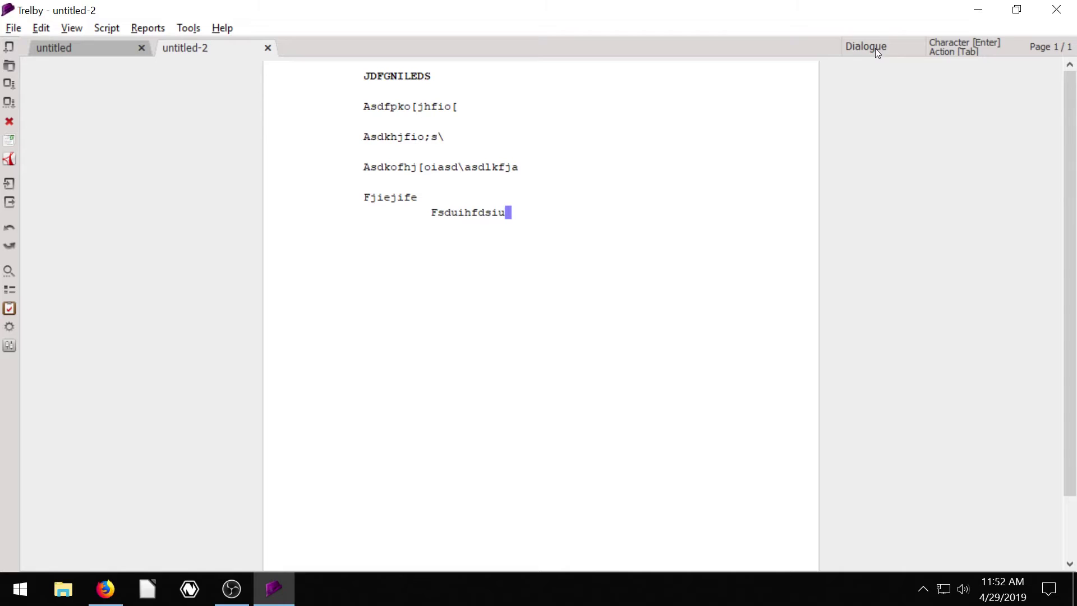
- Browse the File menu and the dialogue line's element-type options, changing nothing
{"action": "key", "text": "alt+f"}
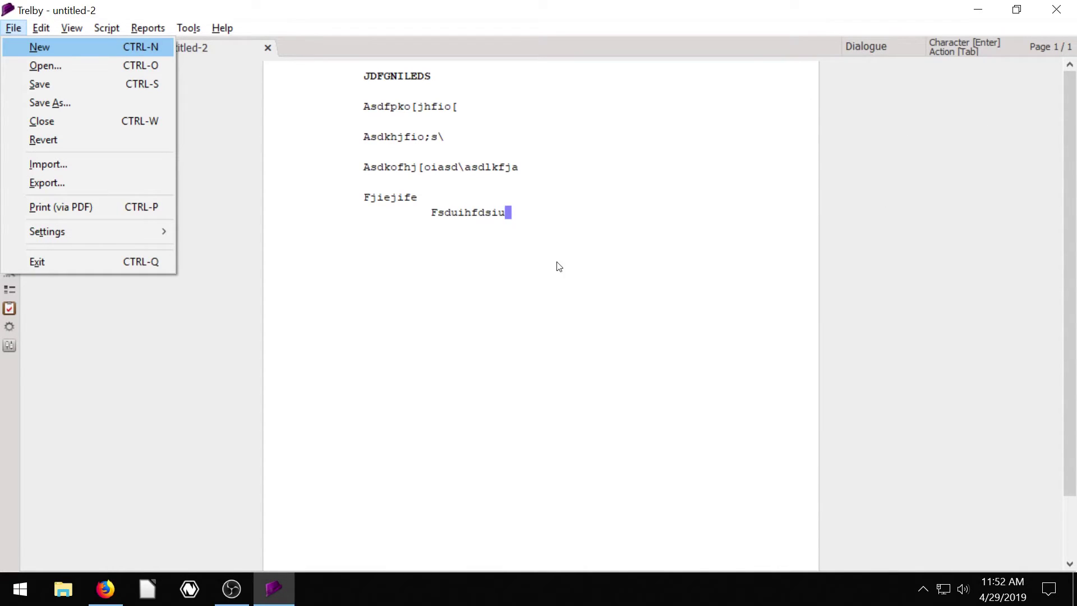
{"action": "key", "text": "Escape"}
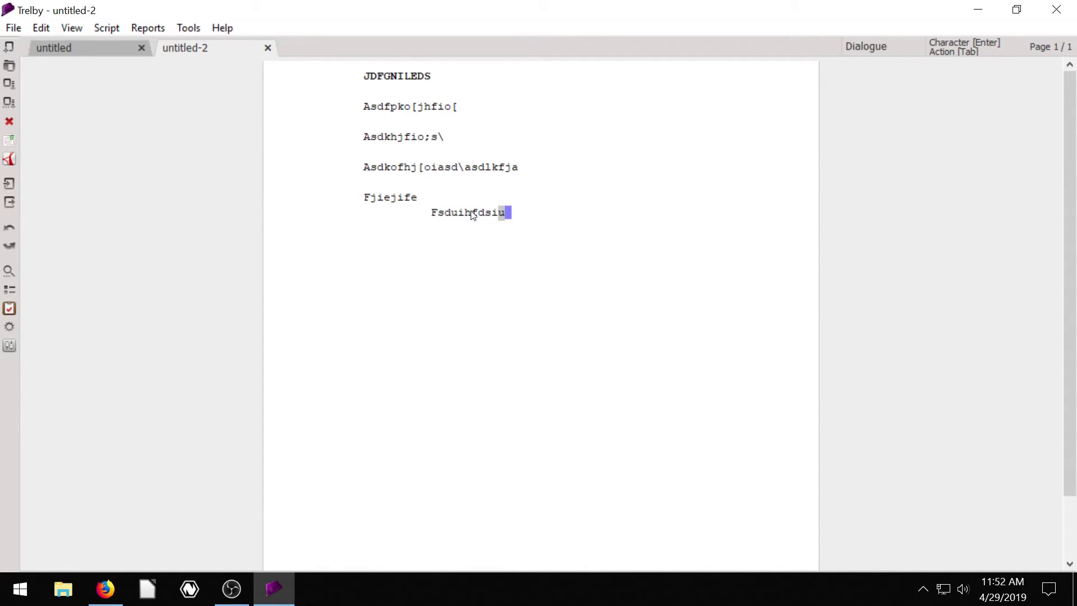
{"action": "right_click", "coordinate": [473, 215]}
{"action": "mouse_move", "coordinate": [517, 224]}
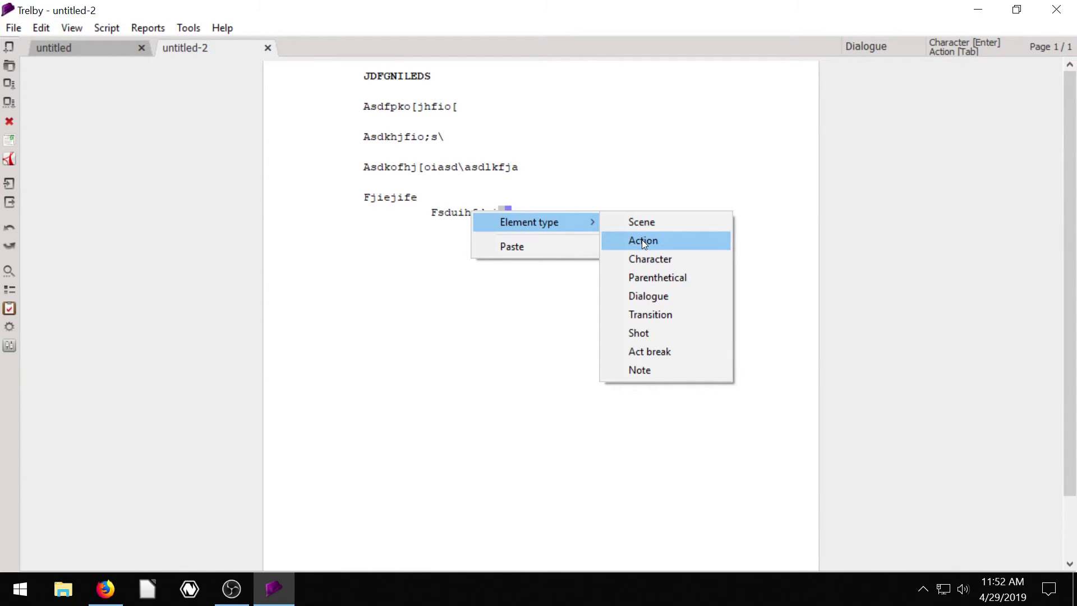
{"action": "left_click", "coordinate": [531, 324]}
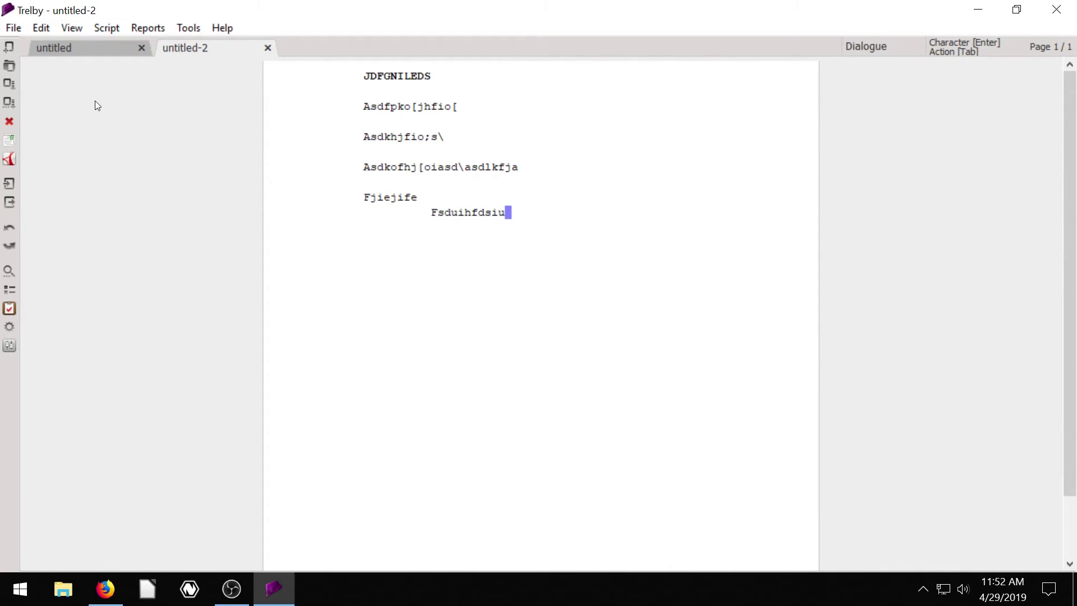
{"action": "left_click", "coordinate": [13, 28]}
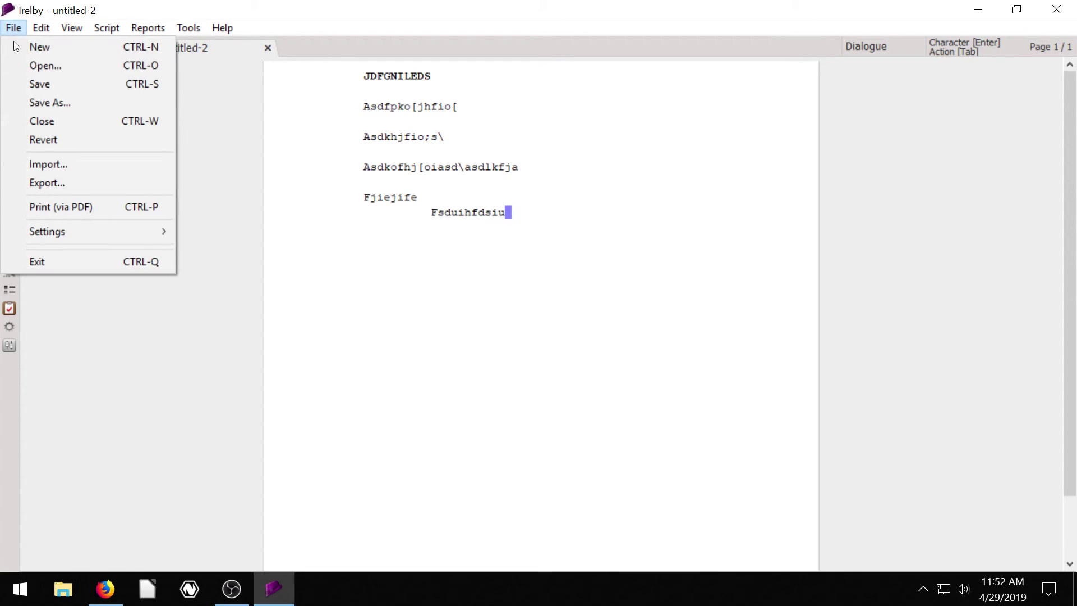
{"action": "left_click", "coordinate": [39, 84]}
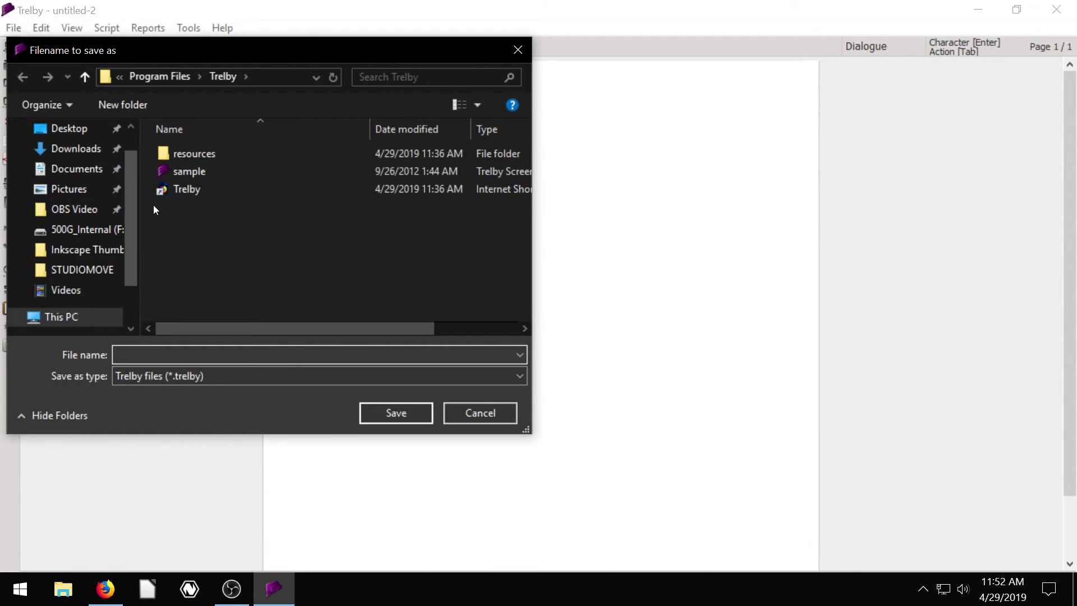
{"action": "left_click", "coordinate": [177, 378]}
{"action": "left_click", "coordinate": [140, 405]}
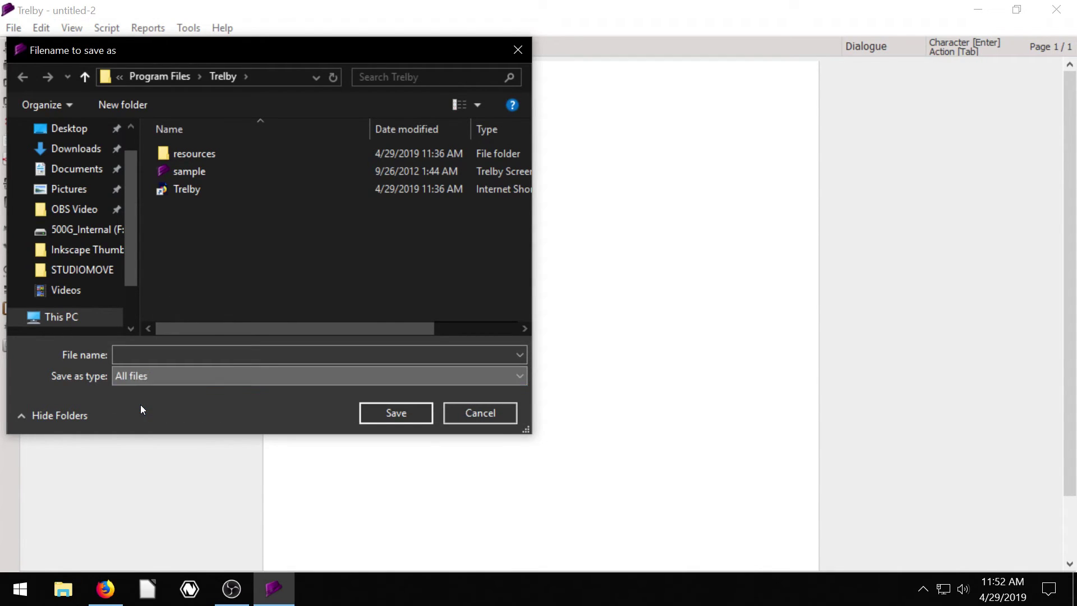
{"action": "left_click", "coordinate": [478, 414]}
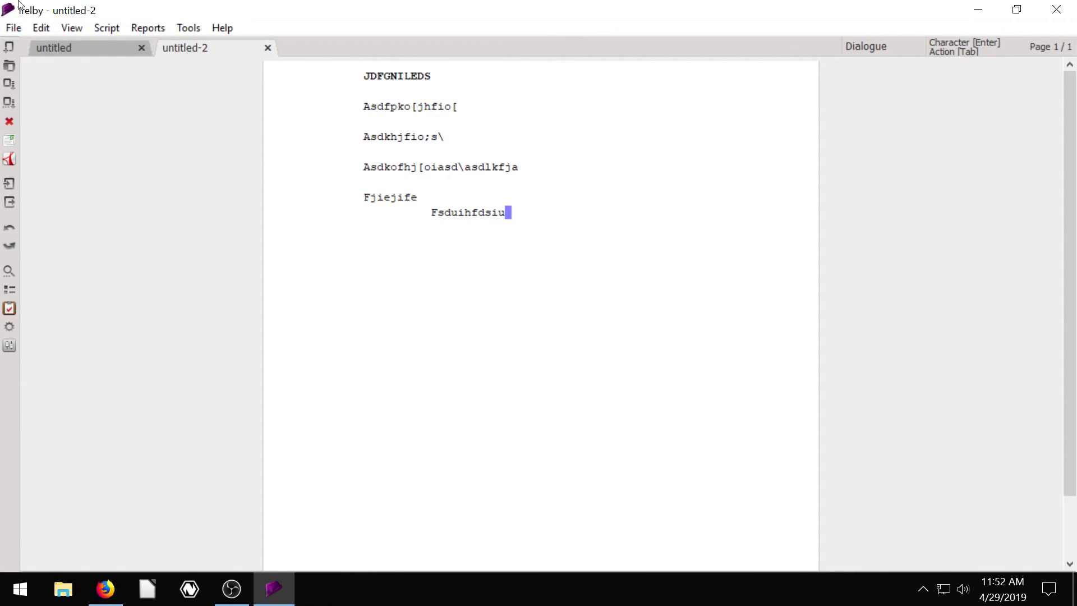
{"action": "left_click", "coordinate": [13, 28]}
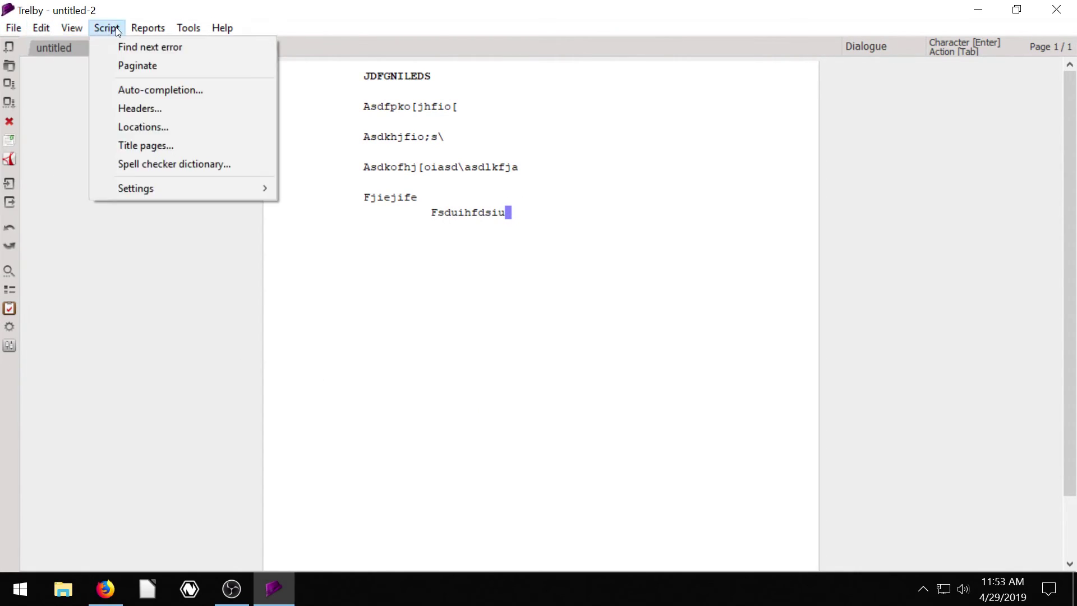
- In Firefox, search for trelby and open the Trelby Manual from trelby.org
{"action": "left_click", "coordinate": [138, 28]}
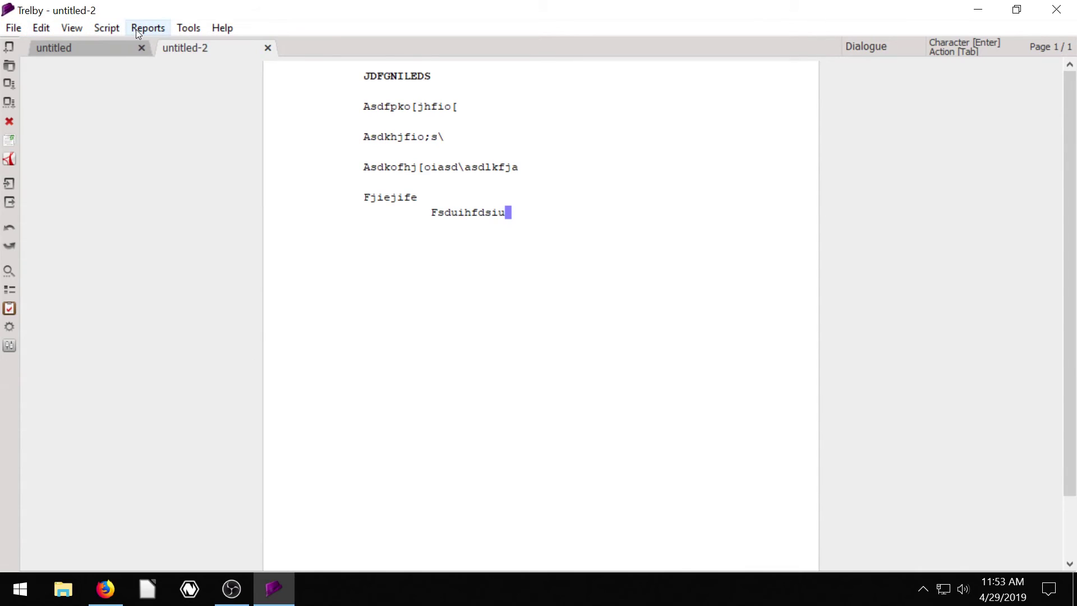
{"action": "left_click", "coordinate": [116, 599]}
{"action": "left_click", "coordinate": [202, 15]}
{"action": "type", "text": "tr"}
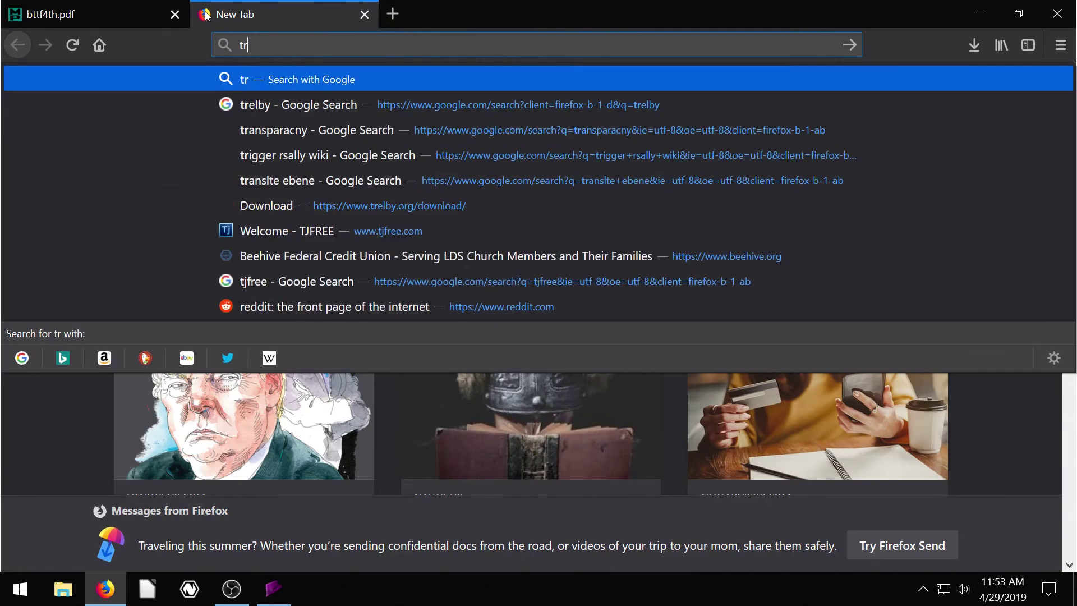
{"action": "type", "text": "elby"}
{"action": "key", "text": "Return"}
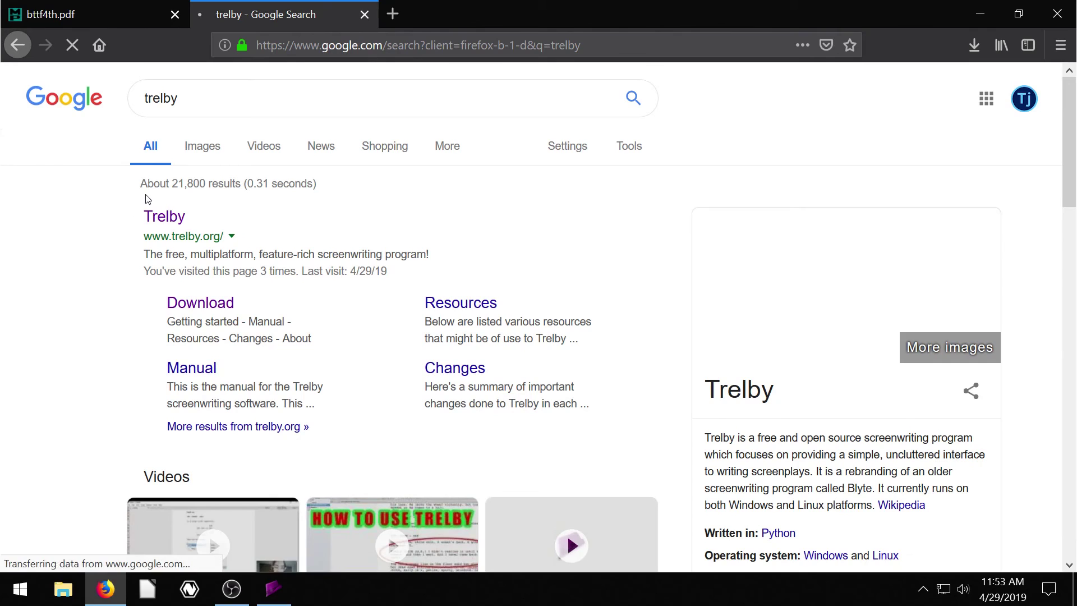
{"action": "left_click", "coordinate": [159, 218]}
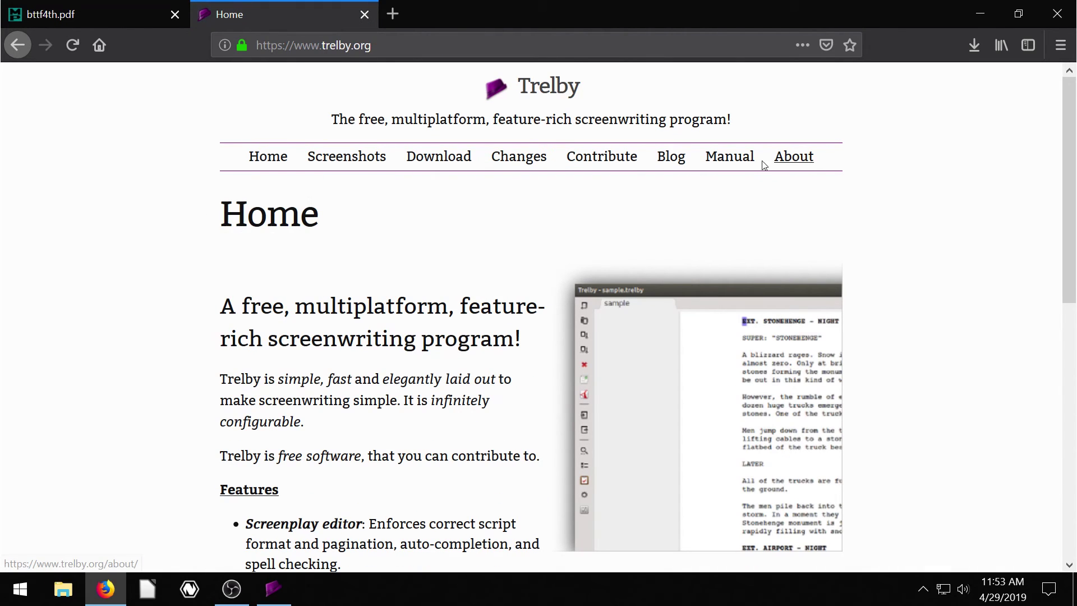
{"action": "left_click", "coordinate": [729, 161]}
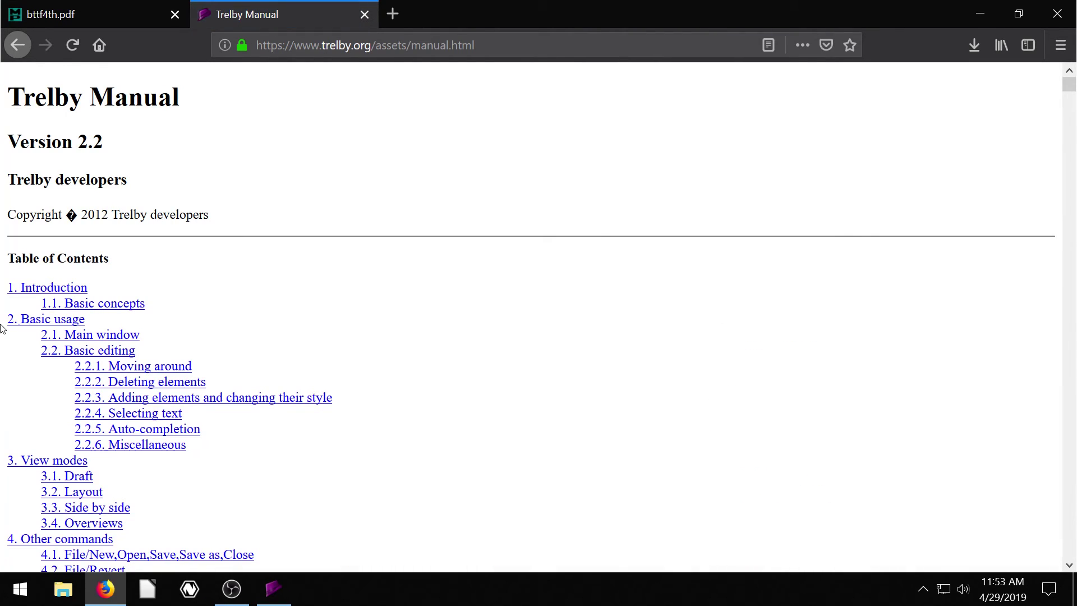
- Scroll through the manual's table of contents, then minimize Firefox to return to Trelby
{"action": "scroll", "coordinate": [2, 328], "scroll_direction": "down", "scroll_amount": 3}
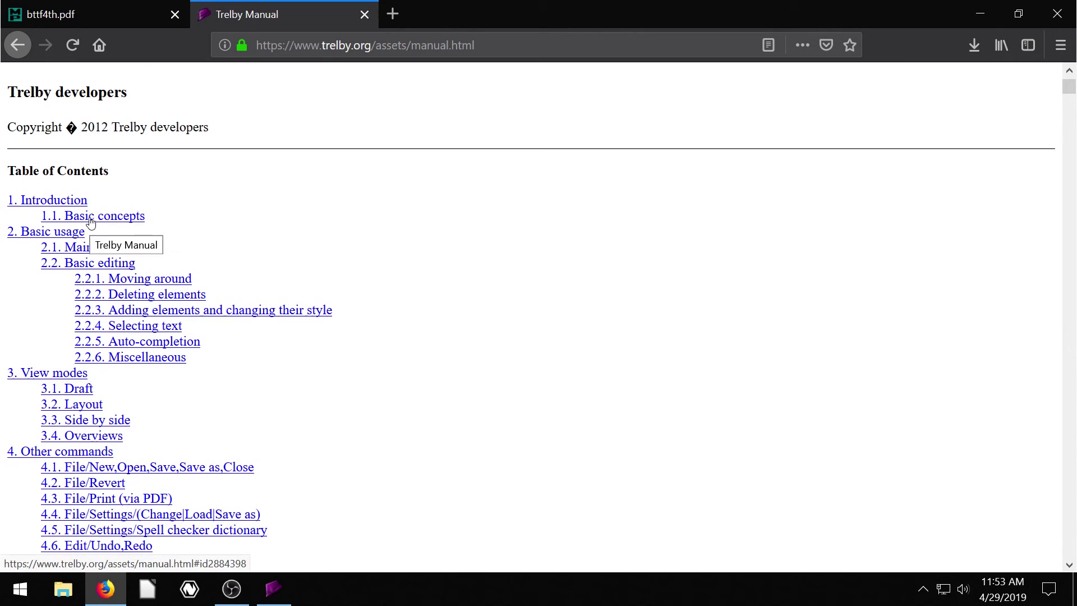
{"action": "scroll", "coordinate": [91, 222], "scroll_direction": "down", "scroll_amount": 3}
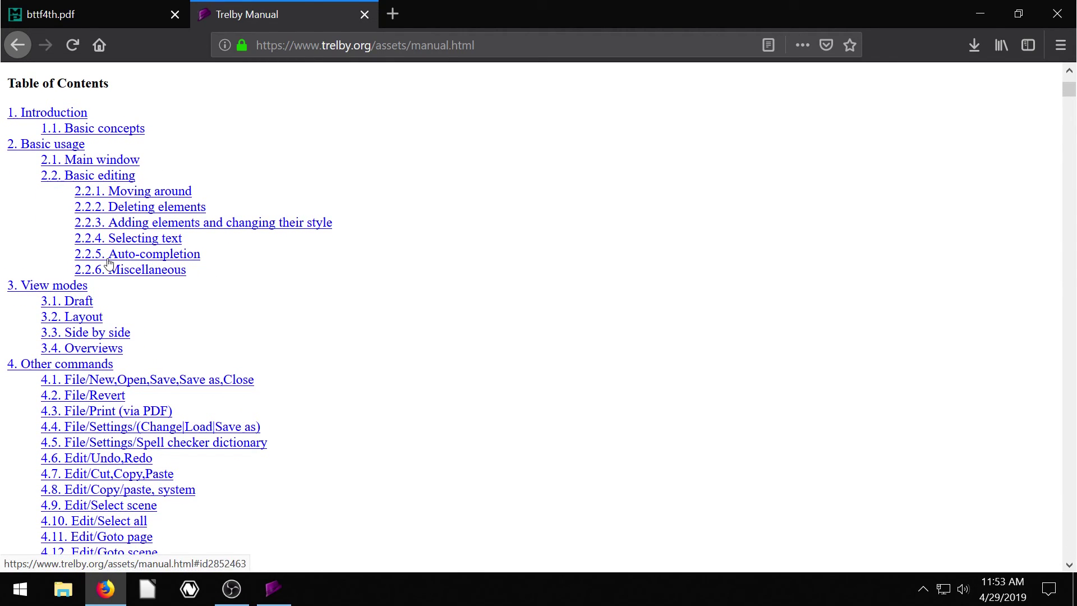
{"action": "scroll", "coordinate": [108, 263], "scroll_direction": "down", "scroll_amount": 20}
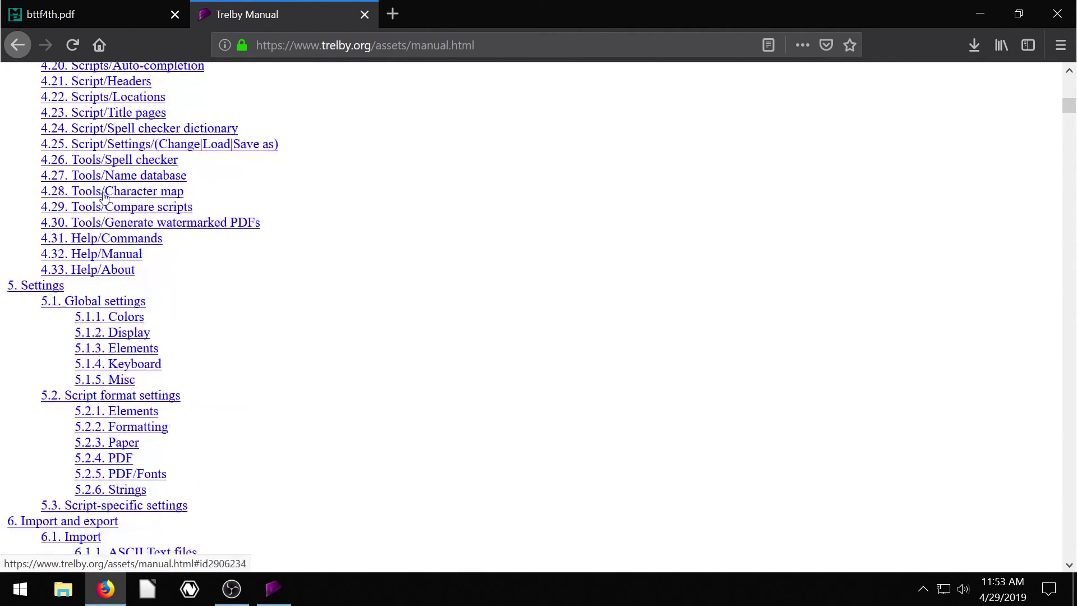
{"action": "scroll", "coordinate": [104, 194], "scroll_direction": "down", "scroll_amount": 6}
{"action": "scroll", "coordinate": [102, 237], "scroll_direction": "down", "scroll_amount": 9}
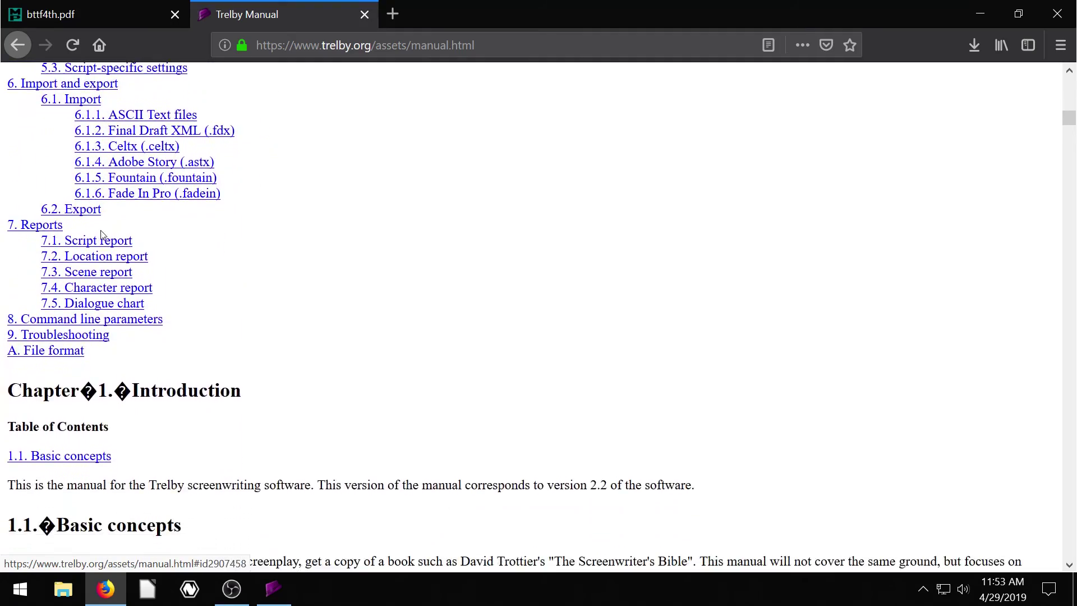
{"action": "scroll", "coordinate": [90, 263], "scroll_direction": "down", "scroll_amount": 4}
{"action": "scroll", "coordinate": [331, 274], "scroll_direction": "down", "scroll_amount": 20}
{"action": "scroll", "coordinate": [363, 239], "scroll_direction": "up", "scroll_amount": 12}
{"action": "scroll", "coordinate": [363, 238], "scroll_direction": "up", "scroll_amount": 20}
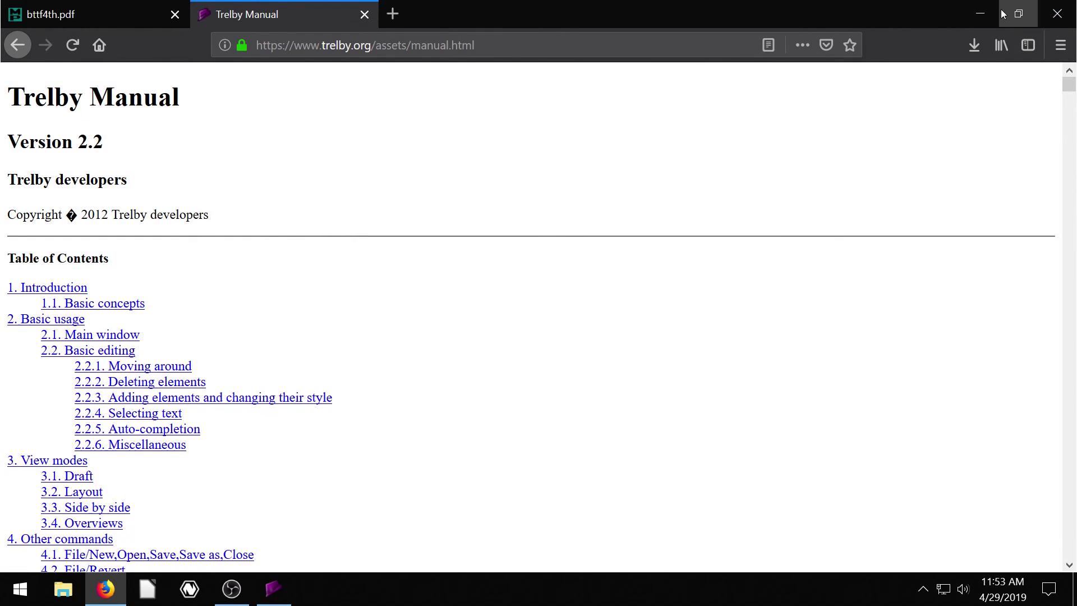
{"action": "left_click", "coordinate": [980, 13]}
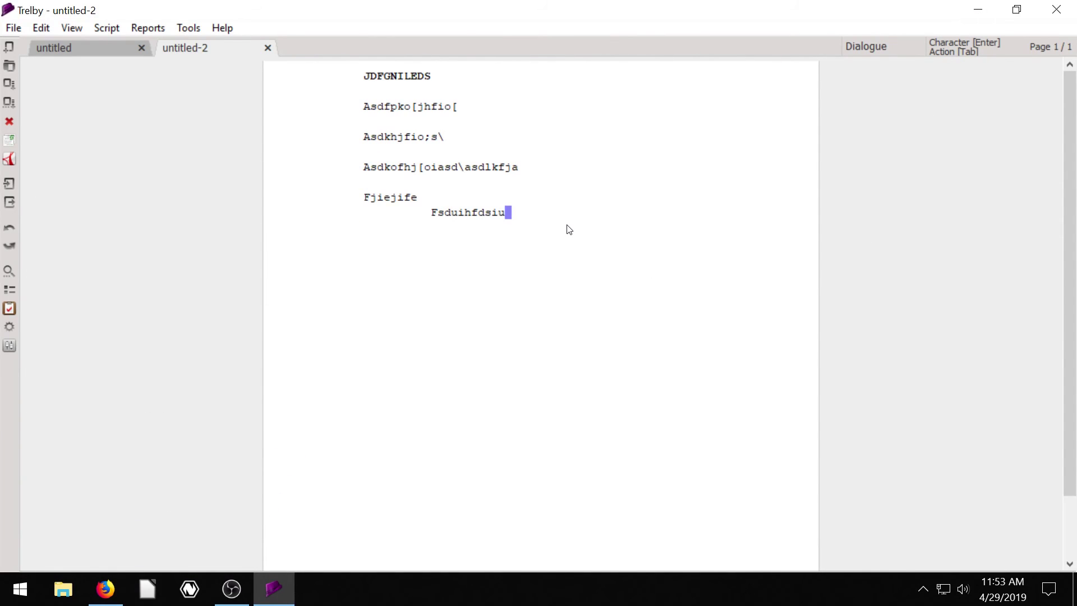